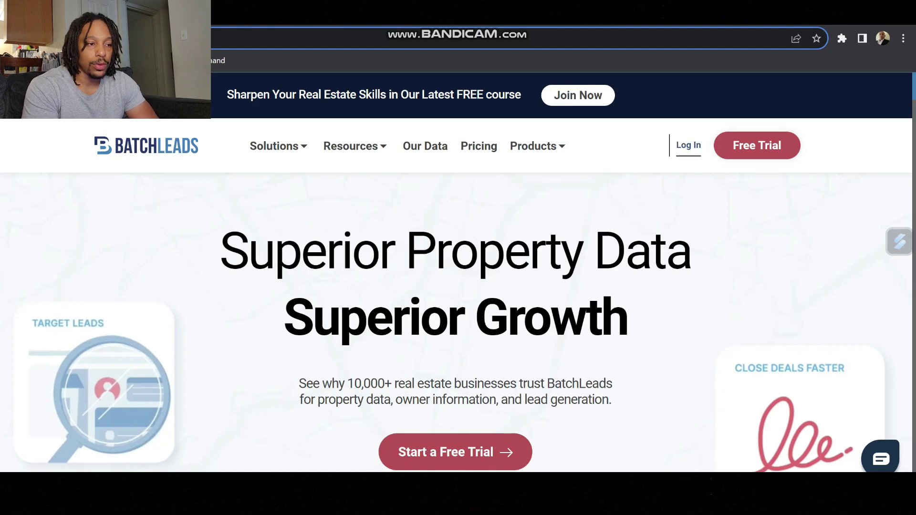
# Step: Log in using the Log In button at the top right of the BatchLeads homepage
pyautogui.click(688, 145)
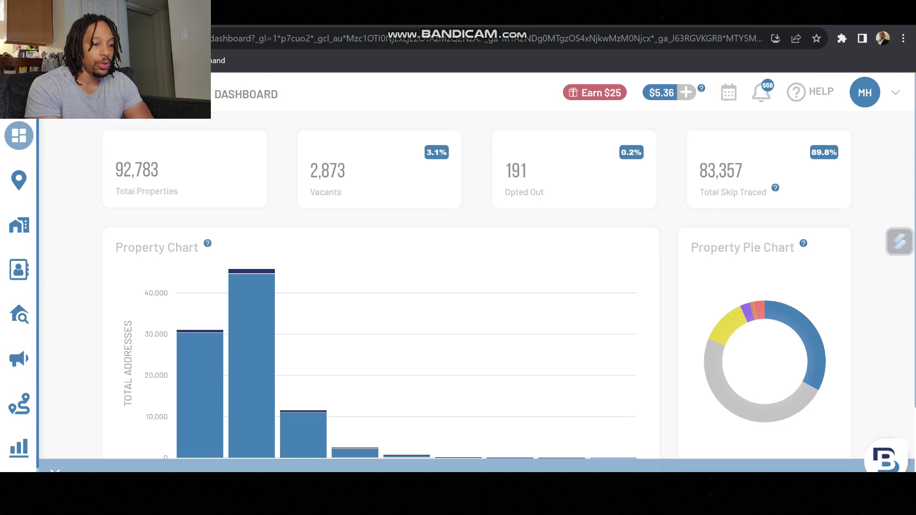
# Step: Open the Driving Routes page from the expanded left sidebar
pyautogui.moveTo(19, 403)
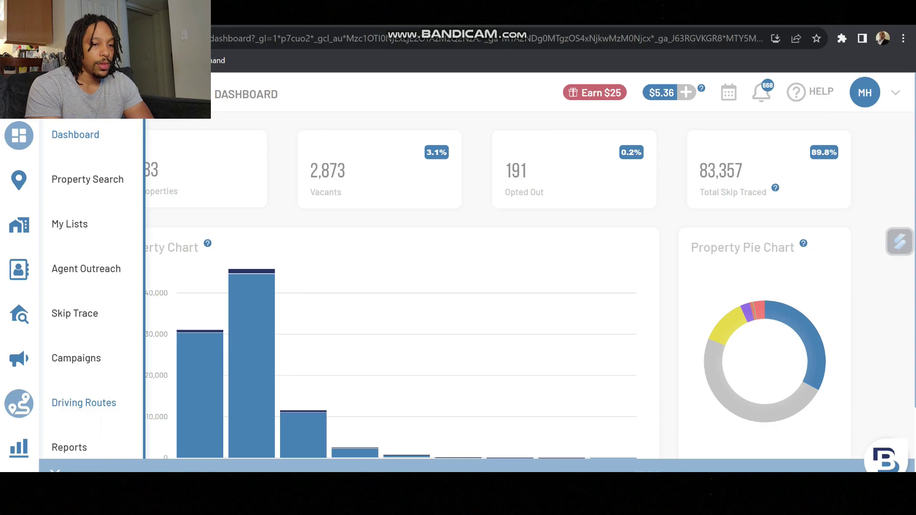
pyautogui.click(20, 403)
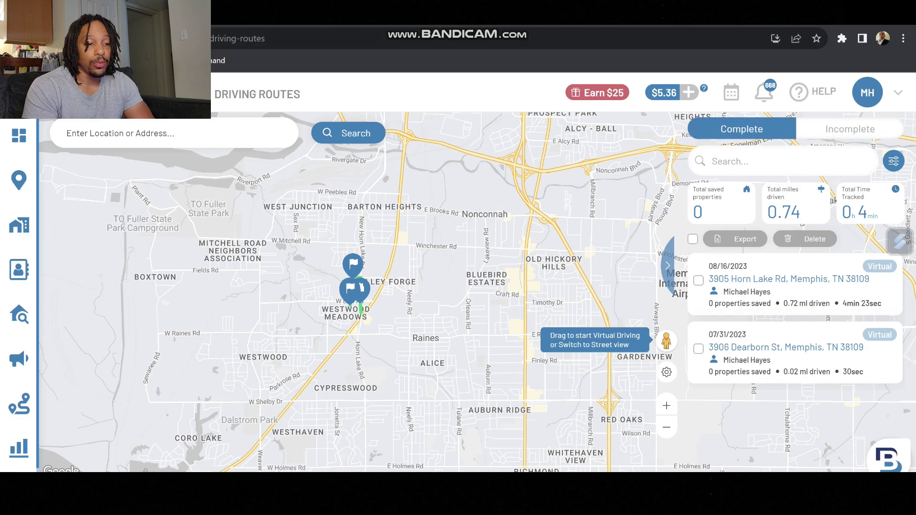
# Step: Search the driving map for ZIP code 38127
pyautogui.click(174, 133)
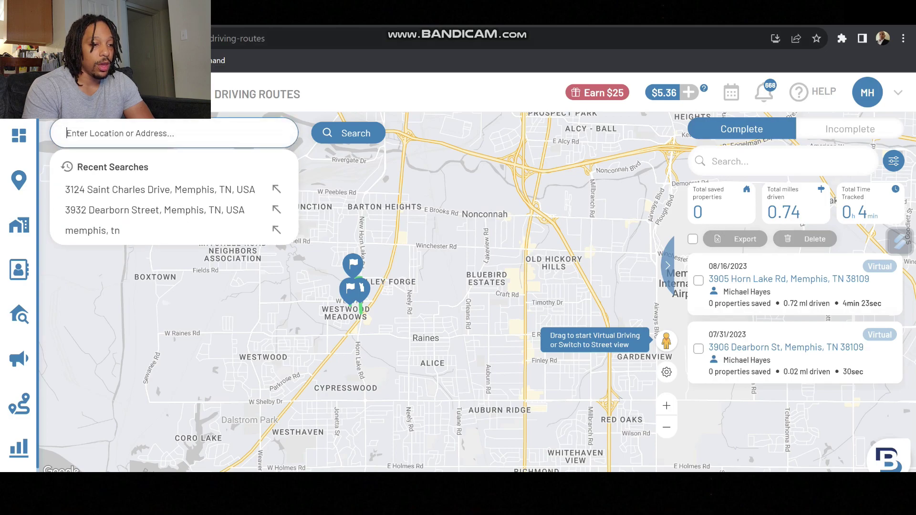
pyautogui.write('38127')
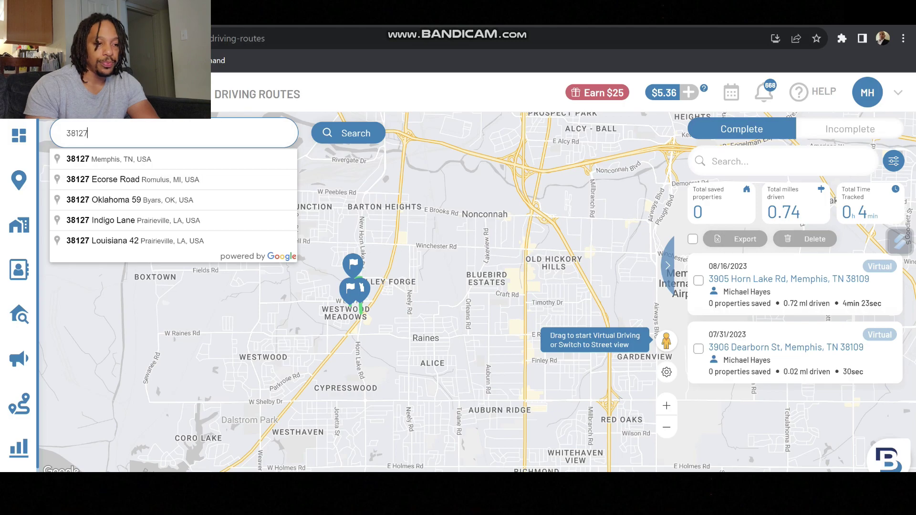
pyautogui.press('Return')
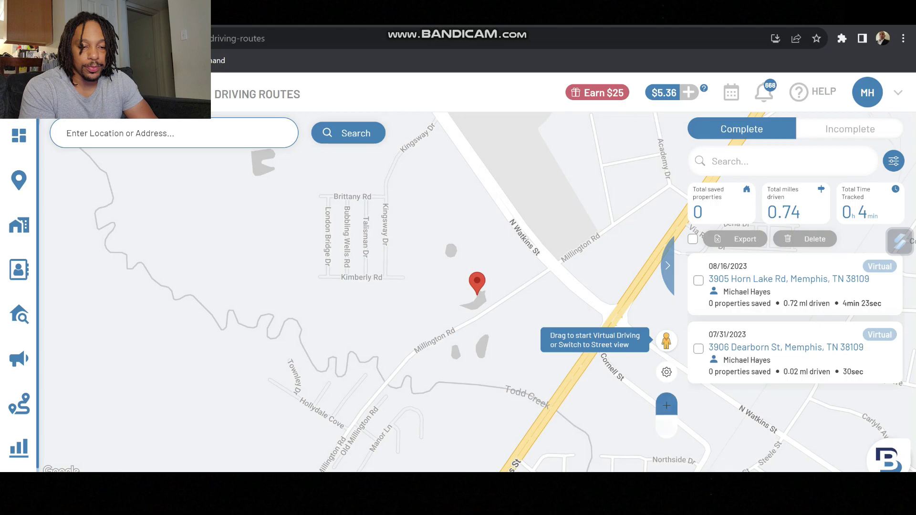
# Step: Zoom out two levels and center the map on Frayser and Alta Vista
pyautogui.click(667, 426)
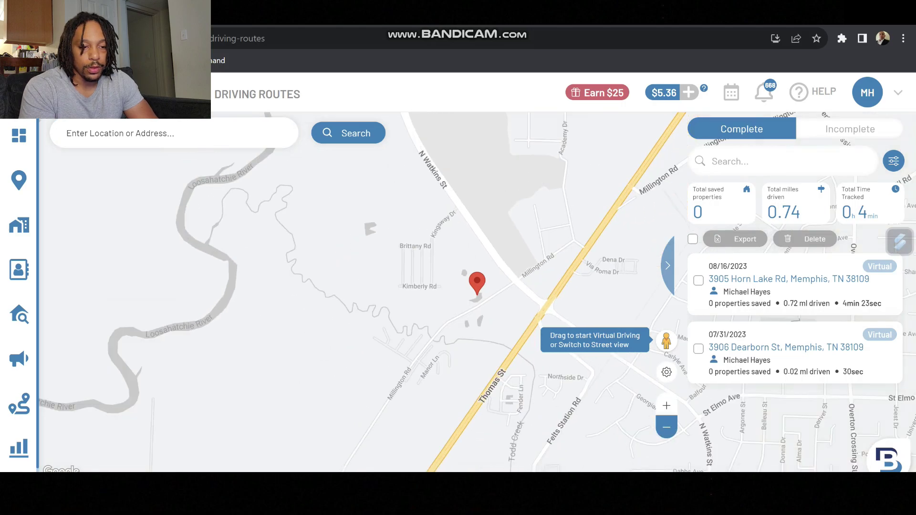
pyautogui.click(666, 427)
pyautogui.moveTo(477, 310); pyautogui.dragTo(376, 242)
pyautogui.moveTo(477, 334); pyautogui.dragTo(339, 172)
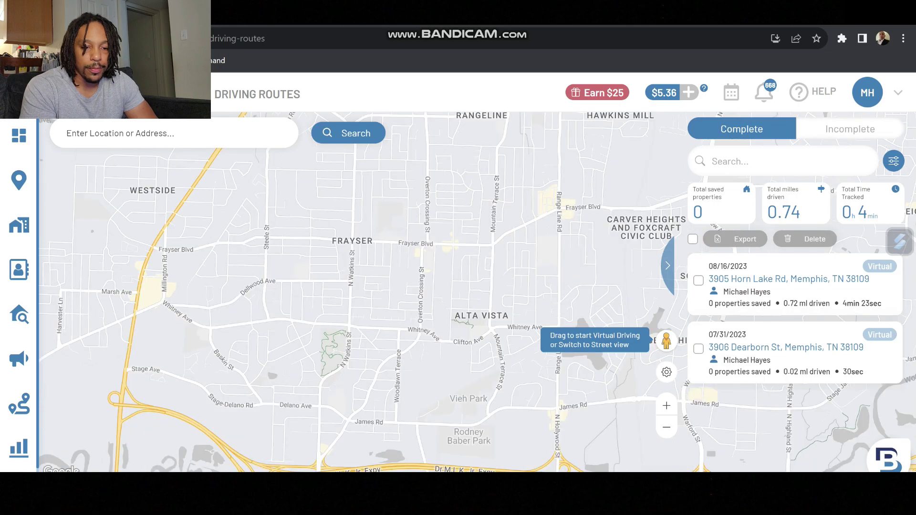
pyautogui.click(666, 372)
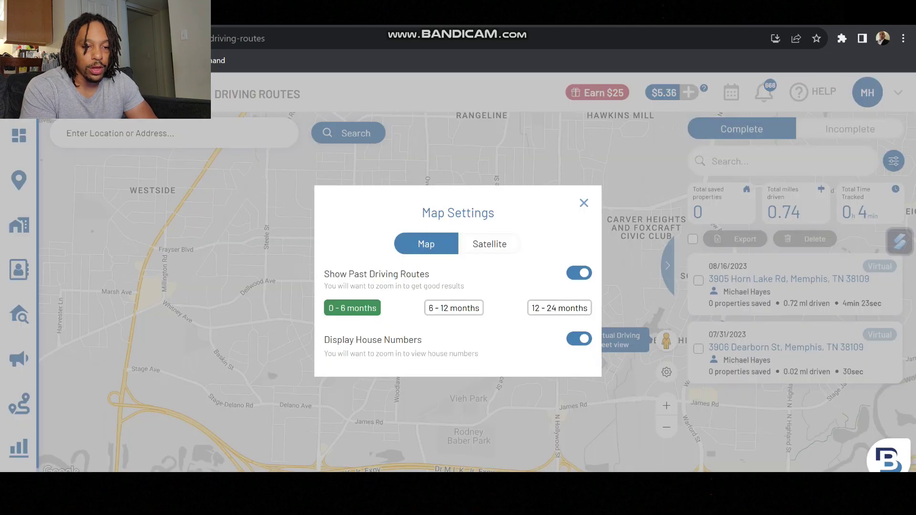
# Step: Switch the driving map to Satellite imagery in Map Settings
pyautogui.click(666, 400)
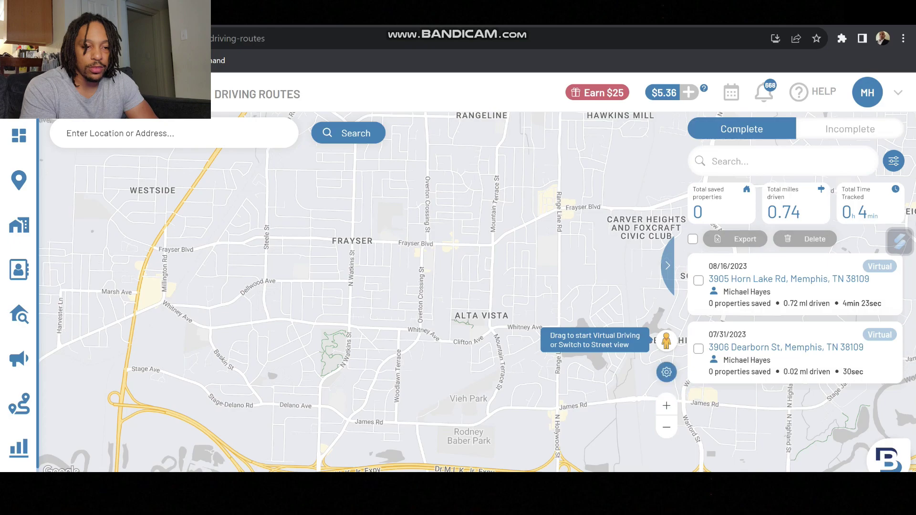
pyautogui.click(666, 372)
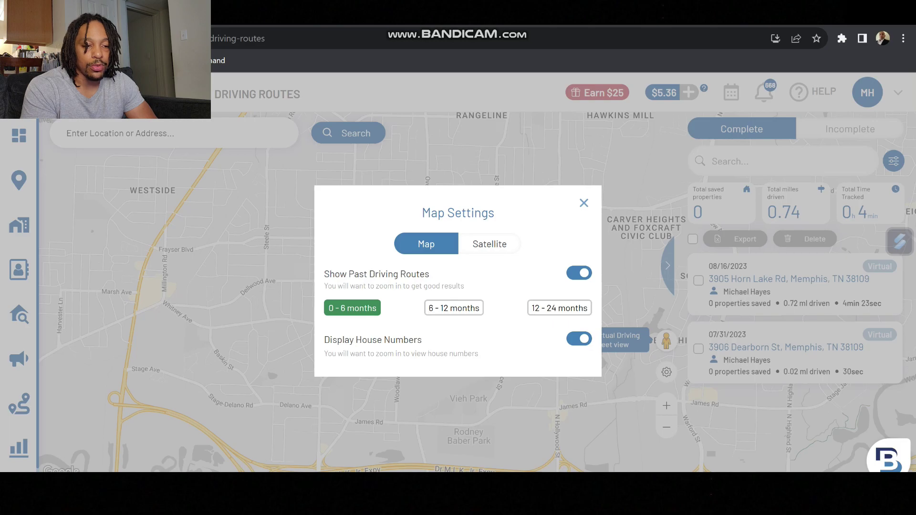
pyautogui.click(489, 244)
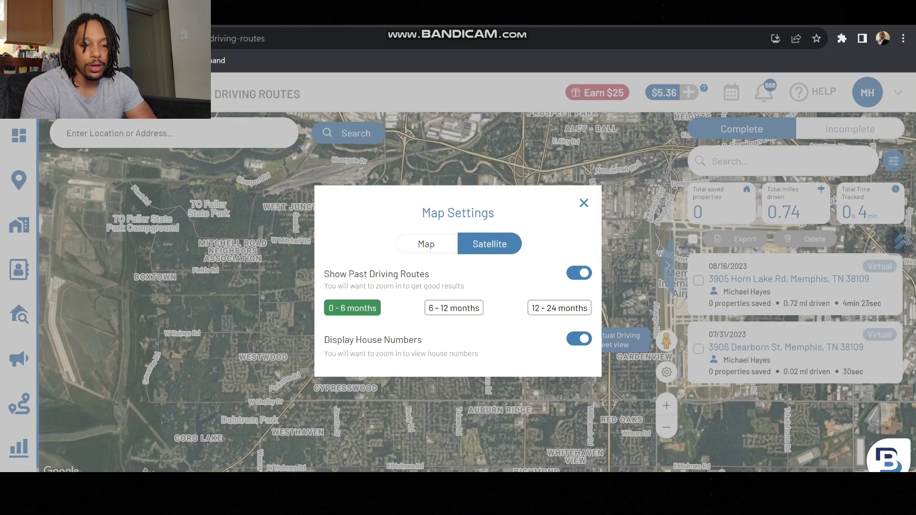
pyautogui.press('Escape')
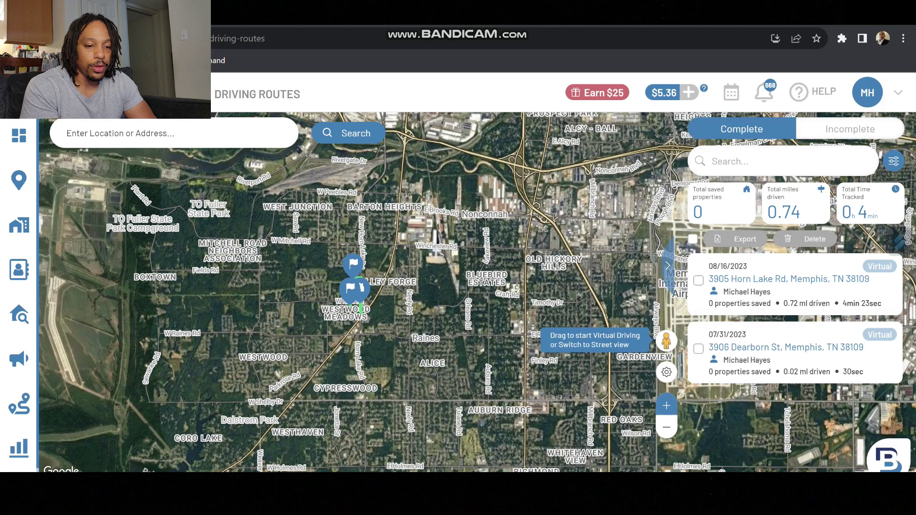
# Step: Bring the map back to the 38127 area using Recent Searches
pyautogui.scroll(3, 479, 315)
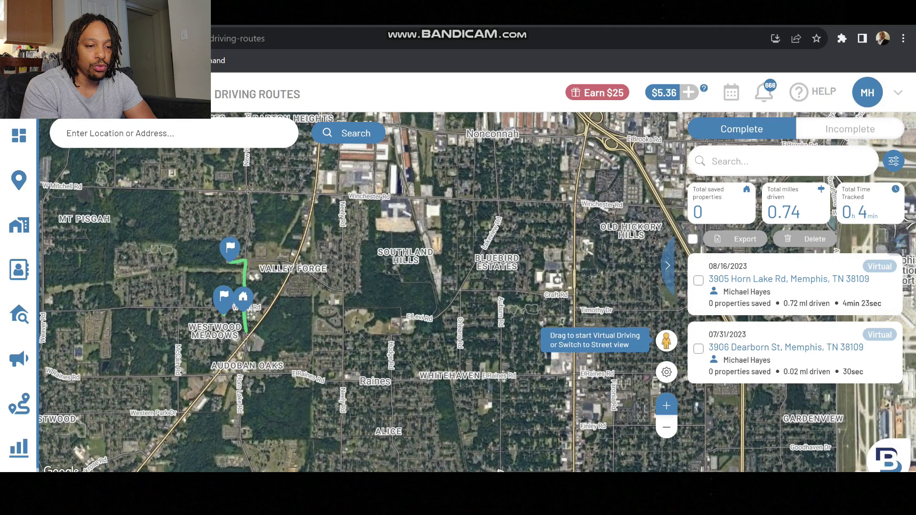
pyautogui.press('Down')
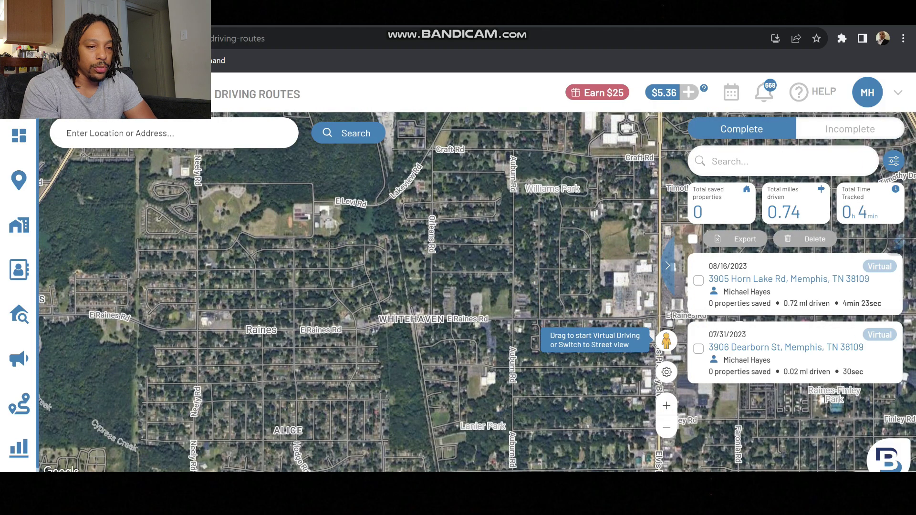
pyautogui.press('Left')
pyautogui.press('Up')
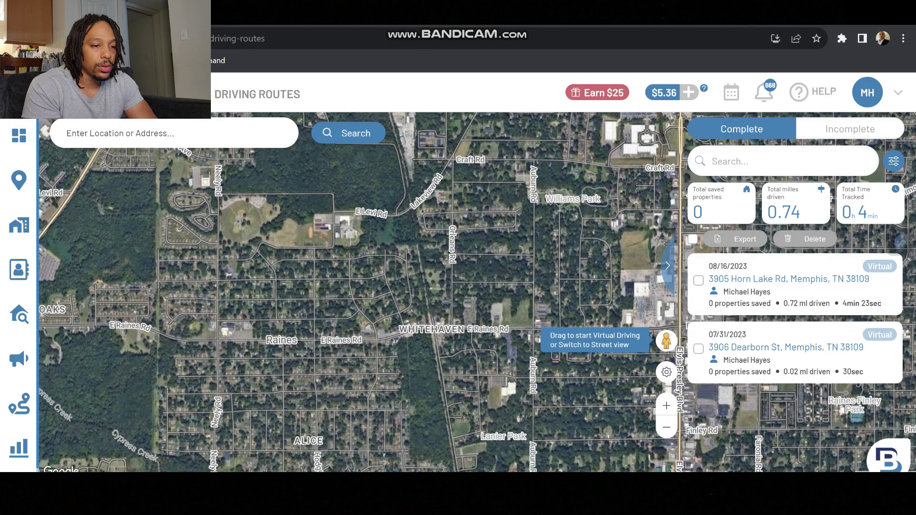
pyautogui.click(174, 133)
pyautogui.click(78, 189)
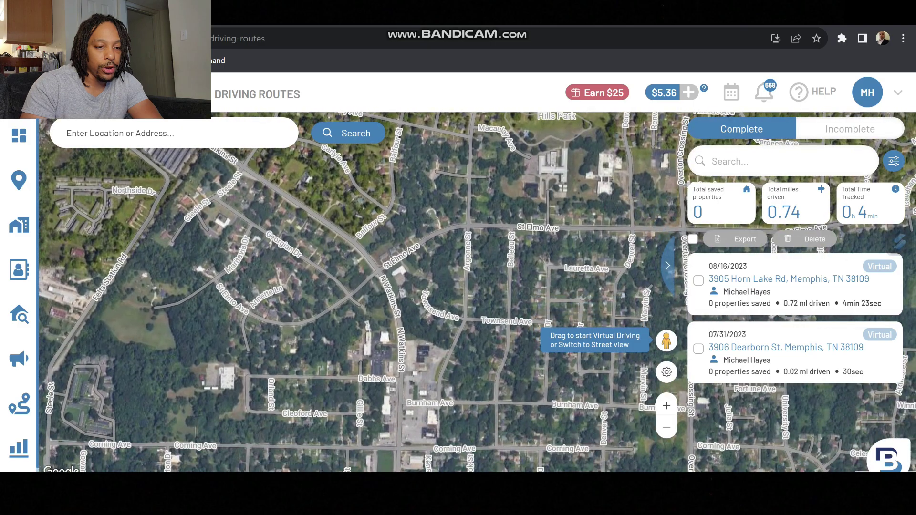
# Step: Pan east toward Overton Crossing St, zoom in, and enter Street View on Lauretta Ave
pyautogui.press('Right')
pyautogui.press('Down')
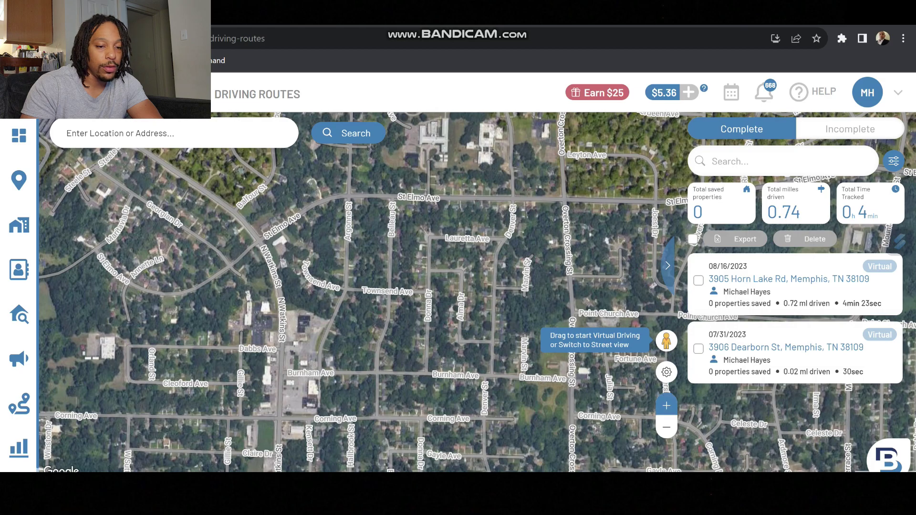
pyautogui.scroll(2, 498, 252)
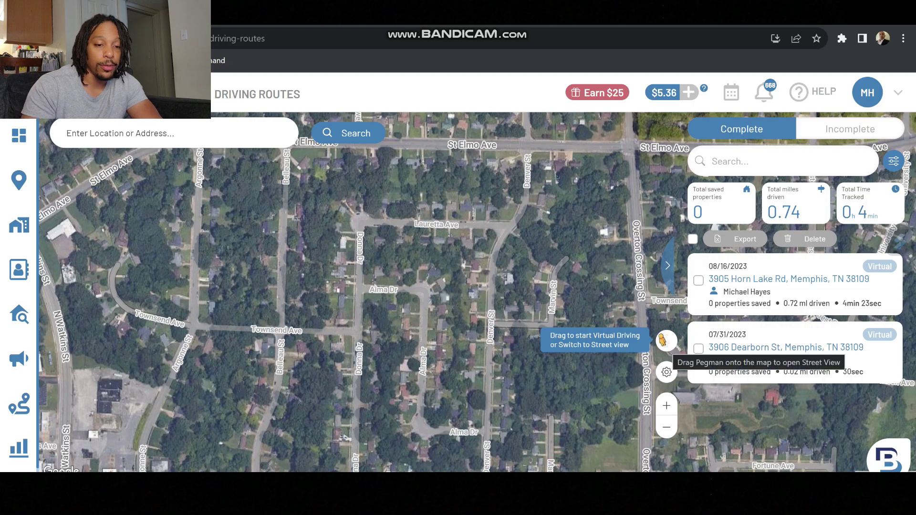
pyautogui.moveTo(663, 340); pyautogui.dragTo(447, 211)
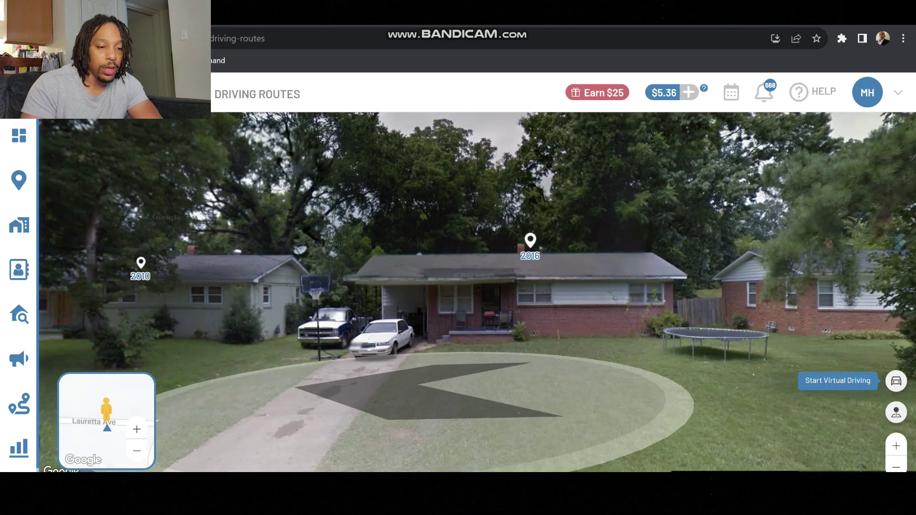
pyautogui.press('Left')
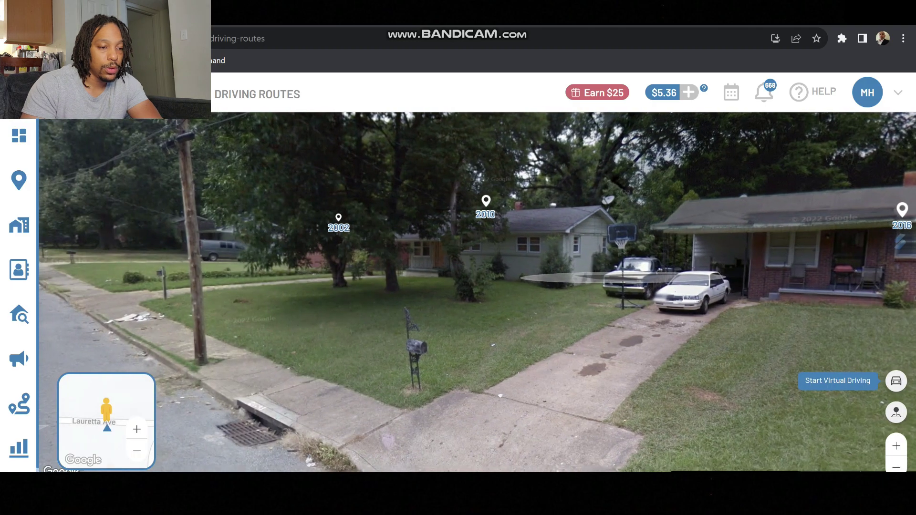
pyautogui.press('Left')
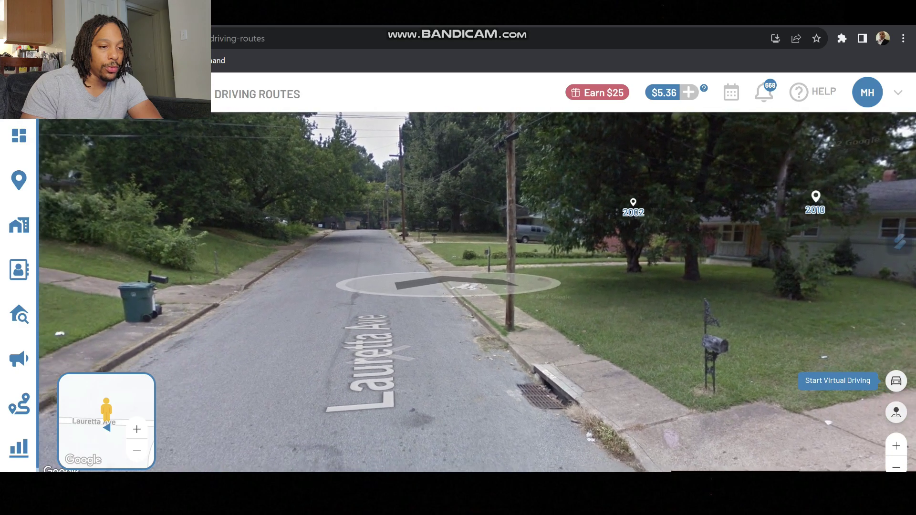
pyautogui.press('Left')
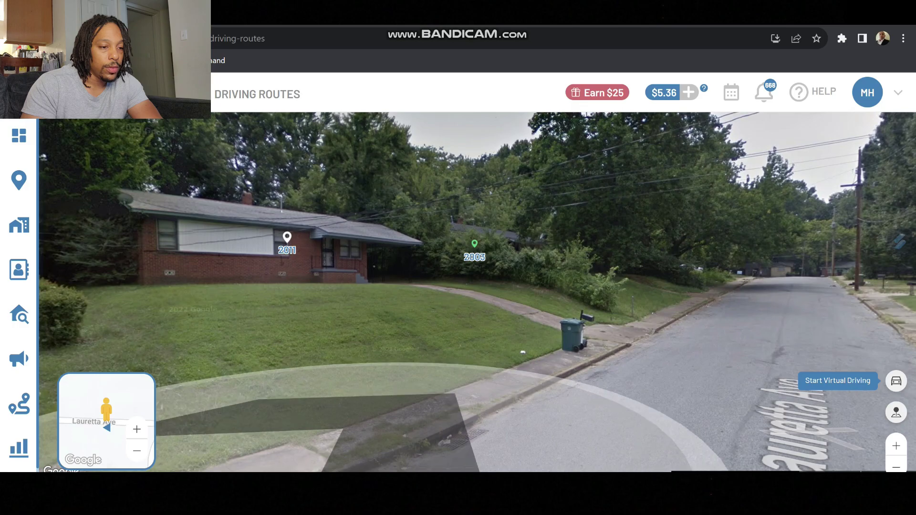
pyautogui.click(286, 374)
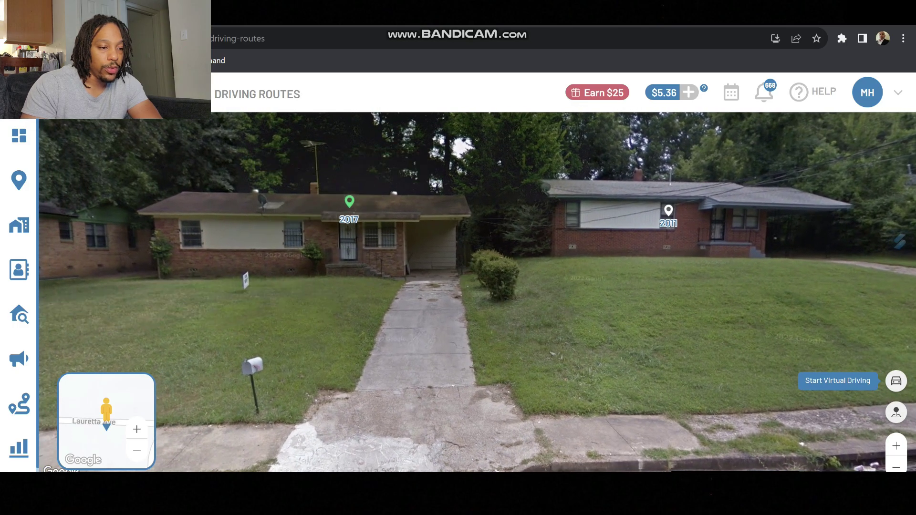
pyautogui.click(217, 310)
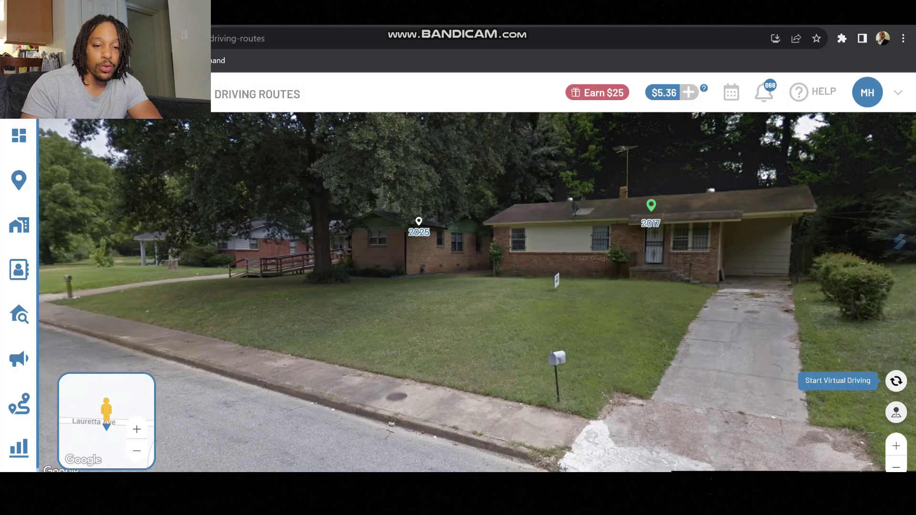
pyautogui.click(895, 380)
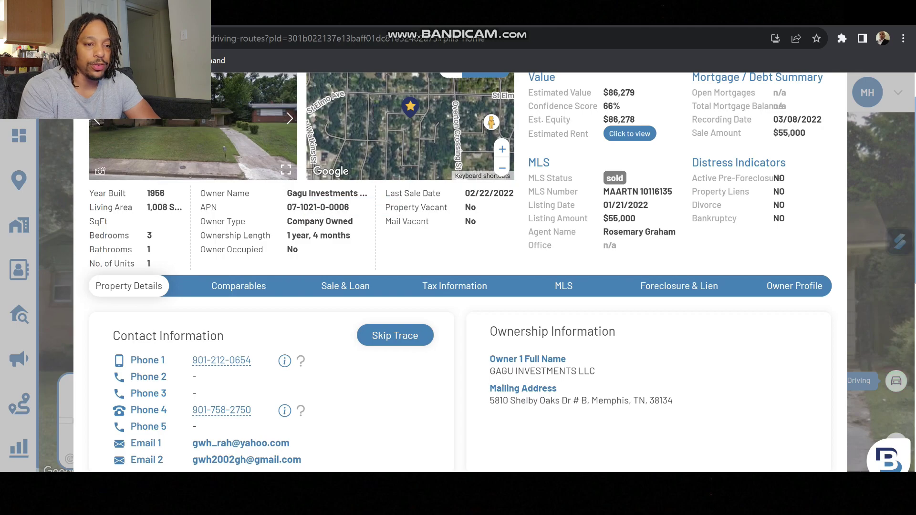
pyautogui.rightClick(303, 236)
pyautogui.press('Escape')
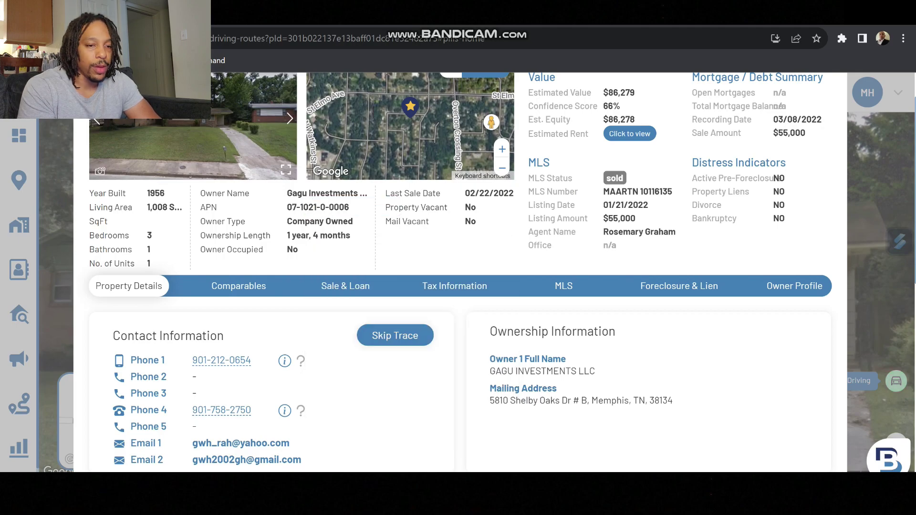
pyautogui.scroll(1, 458, 272)
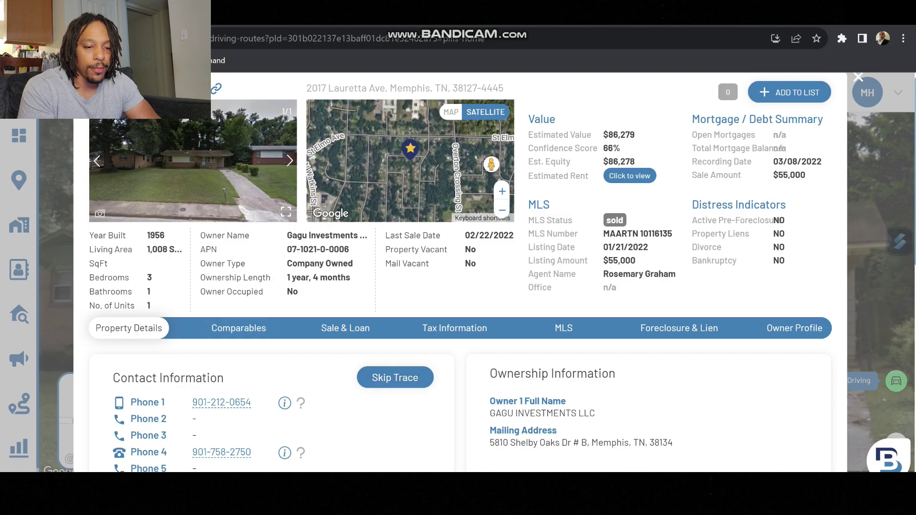
pyautogui.scroll(-6, 458, 272)
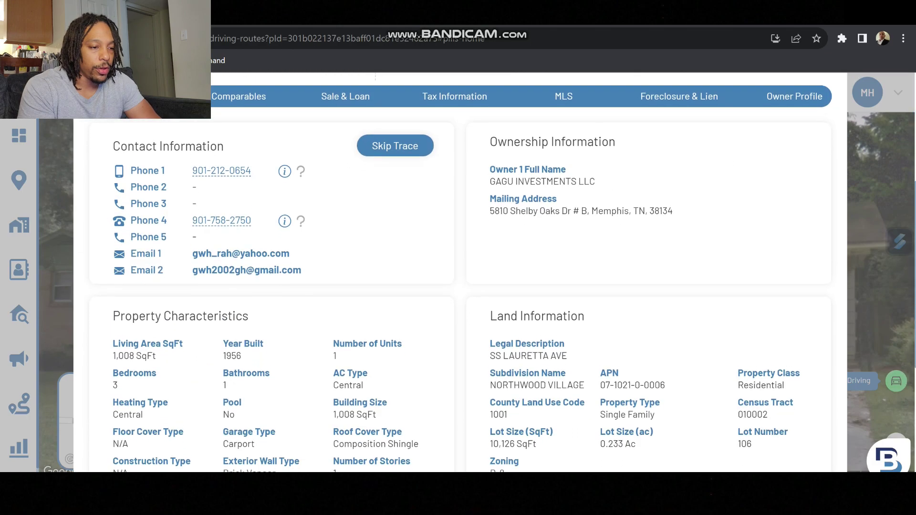
pyautogui.scroll(4, 458, 272)
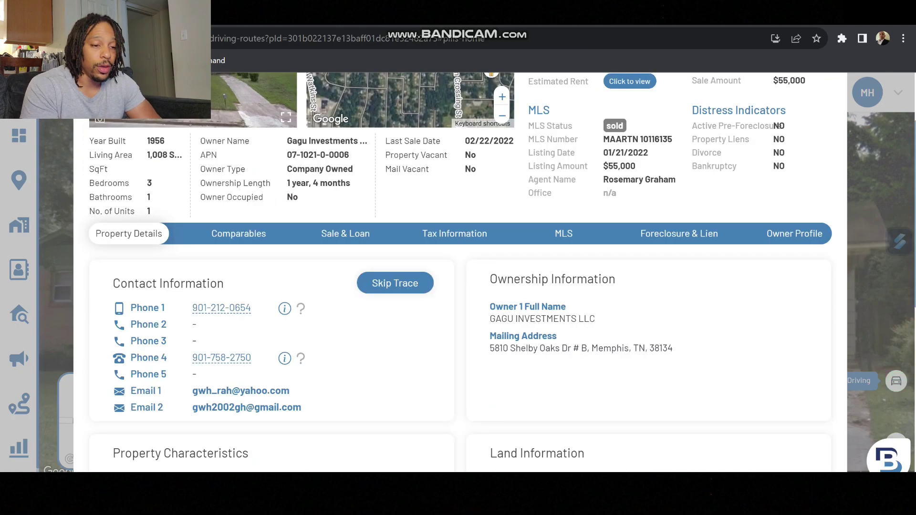
# Step: Review the Comparables tab's map of nearby sold, active and pending comps
pyautogui.click(239, 233)
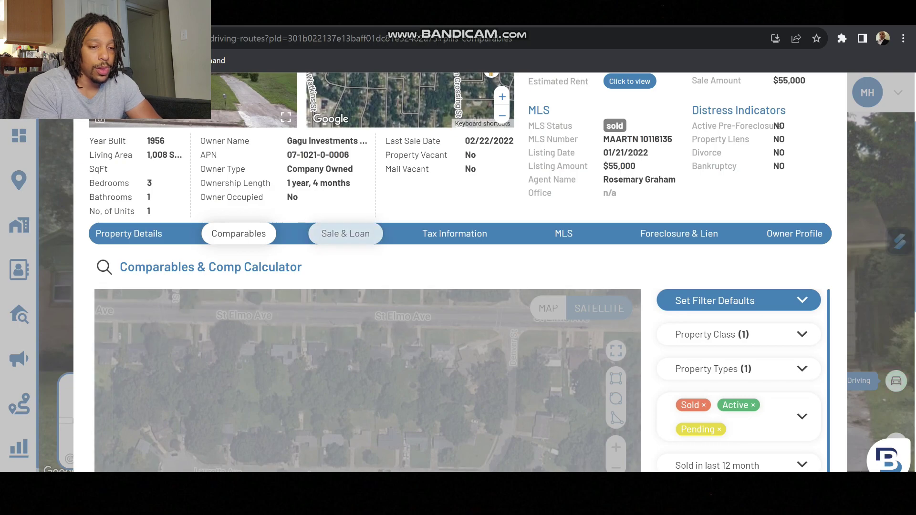
pyautogui.scroll(-1, 738, 381)
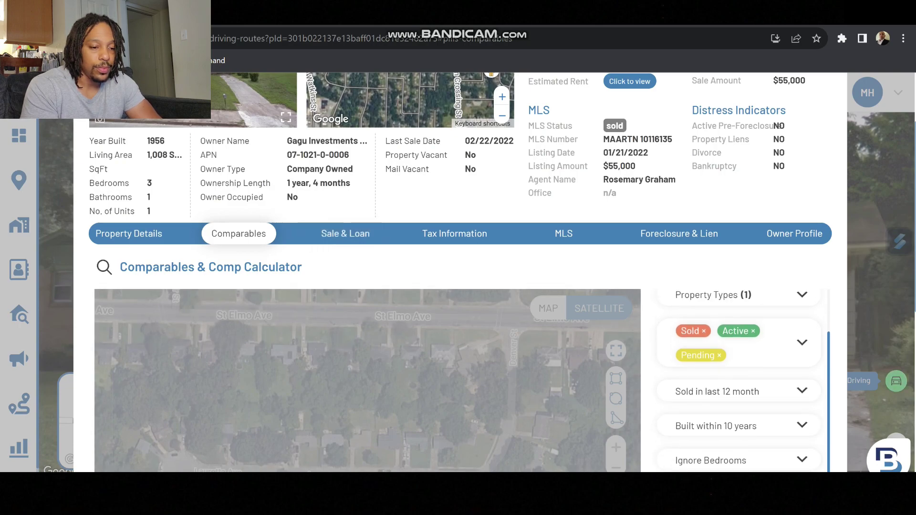
pyautogui.scroll(-3, 739, 382)
pyautogui.scroll(-1, 738, 381)
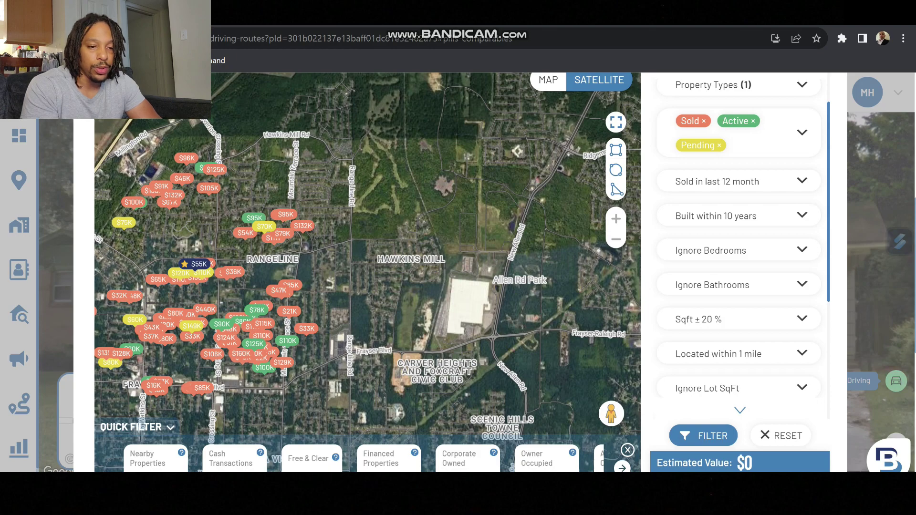
pyautogui.scroll(5, 460, 272)
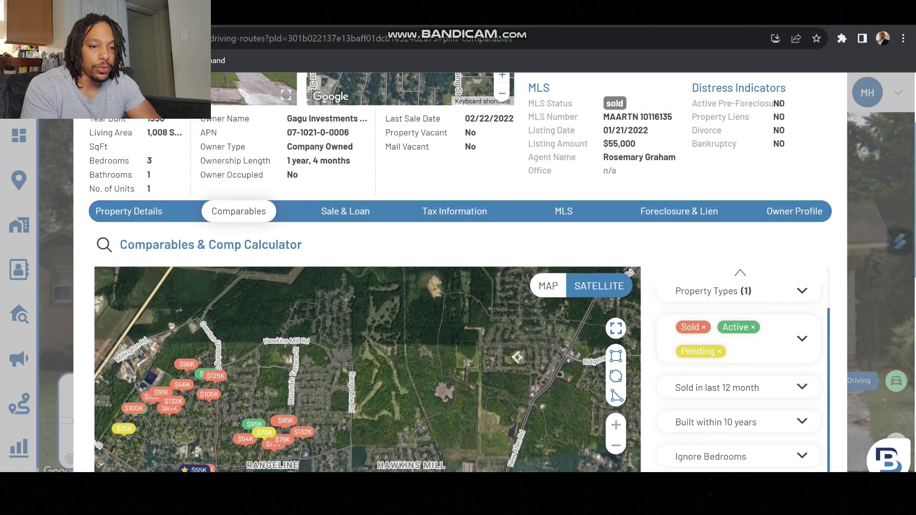
# Step: View the property's Sale & Loan, Tax Information, MLS and Foreclosure & Lien tabs
pyautogui.click(345, 304)
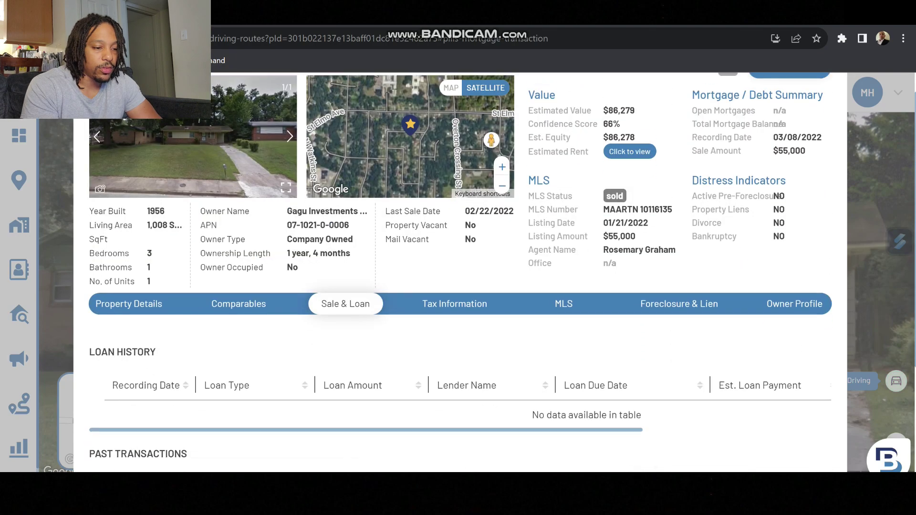
pyautogui.scroll(-2, 460, 271)
pyautogui.click(454, 186)
pyautogui.click(564, 339)
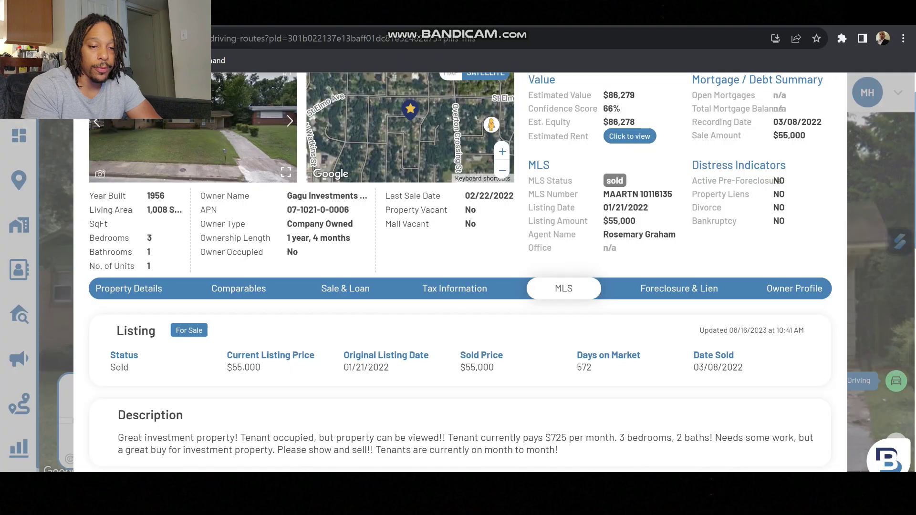
pyautogui.click(679, 288)
pyautogui.click(858, 77)
pyautogui.moveTo(329, 278); pyautogui.dragTo(663, 261)
pyautogui.moveTo(447, 334); pyautogui.dragTo(848, 288)
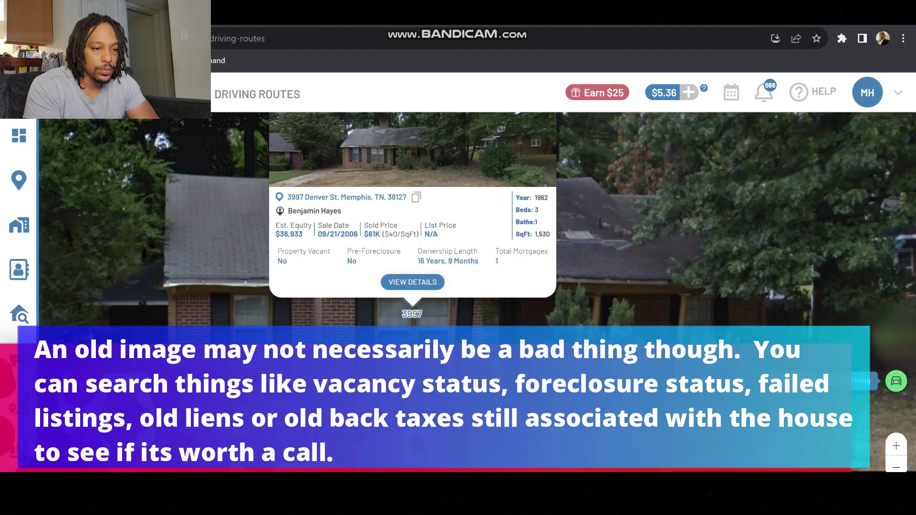
pyautogui.click(413, 282)
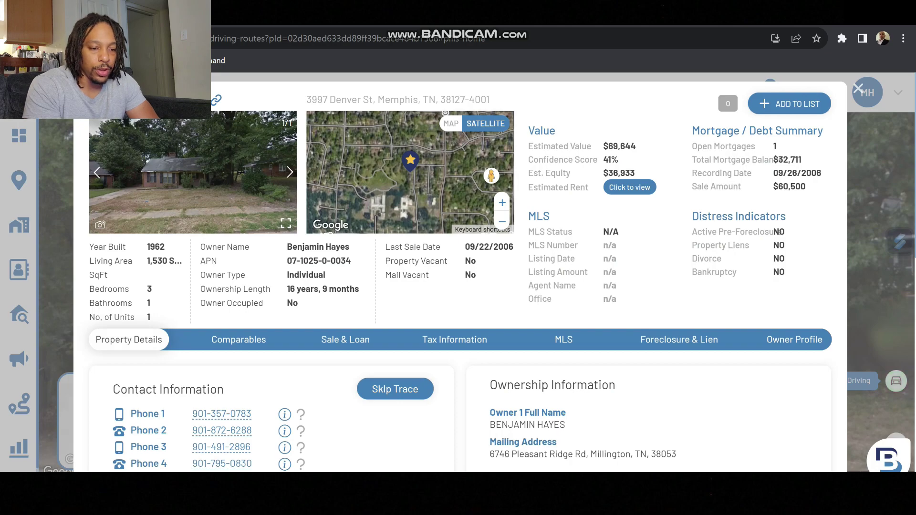
pyautogui.scroll(-2, 460, 271)
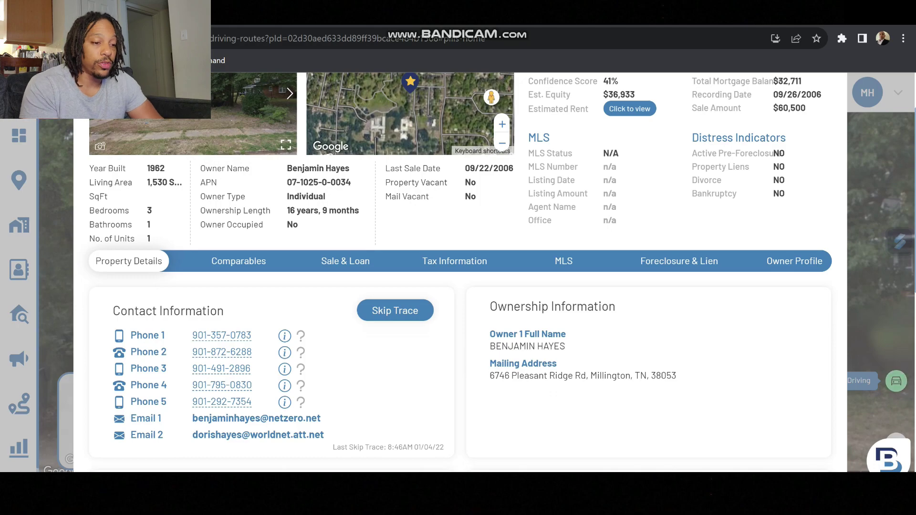
pyautogui.click(395, 310)
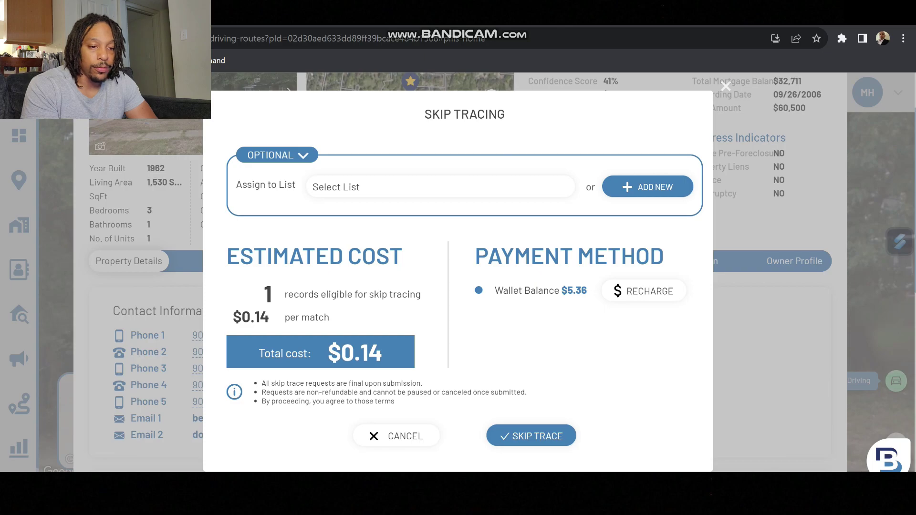
pyautogui.click(530, 435)
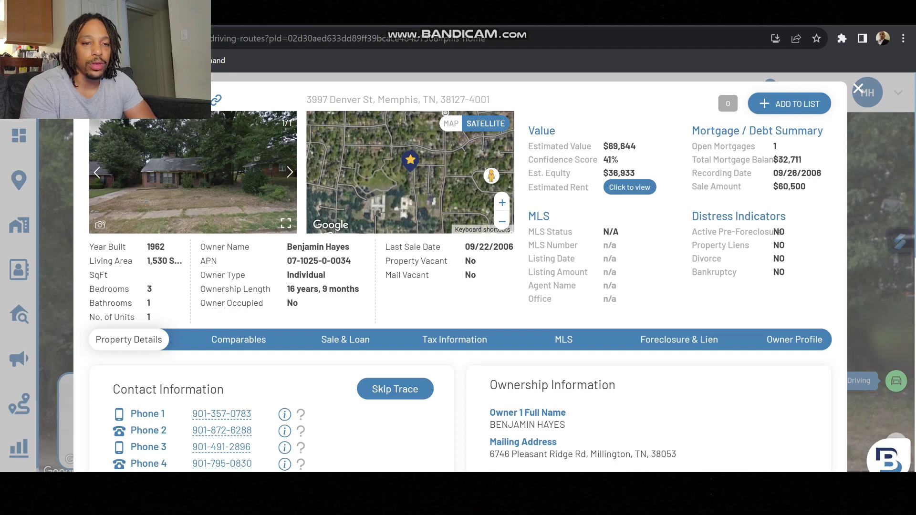
pyautogui.click(789, 104)
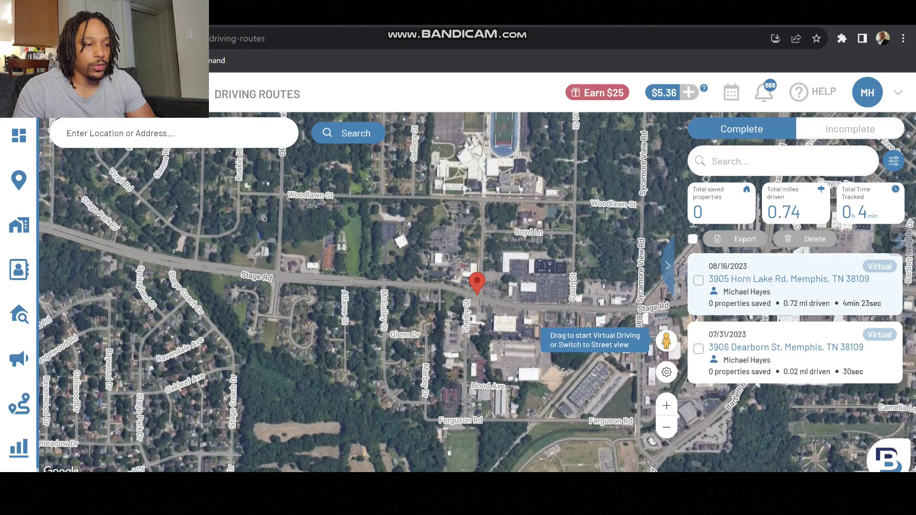
# Step: Search the map for the 38116 area
pyautogui.click(143, 134)
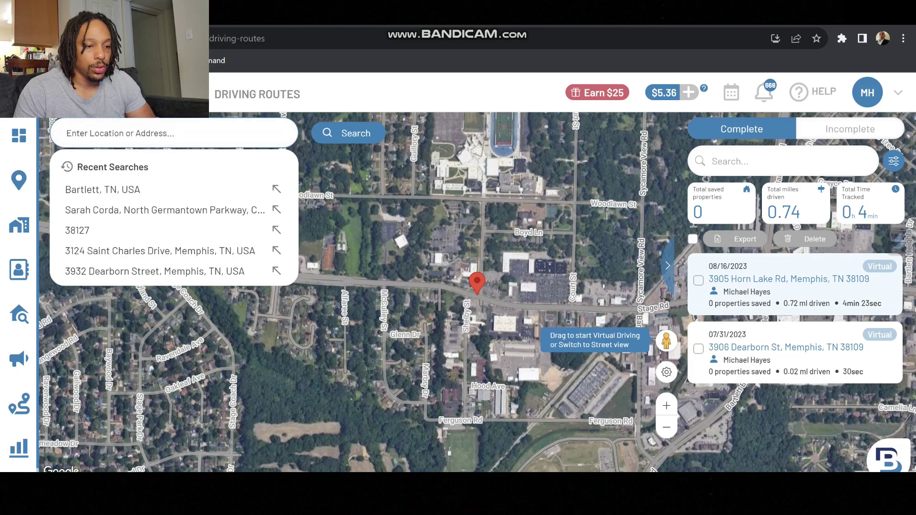
pyautogui.write('388')
pyautogui.press('BackSpace')
pyautogui.write('116')
pyautogui.press('Return')
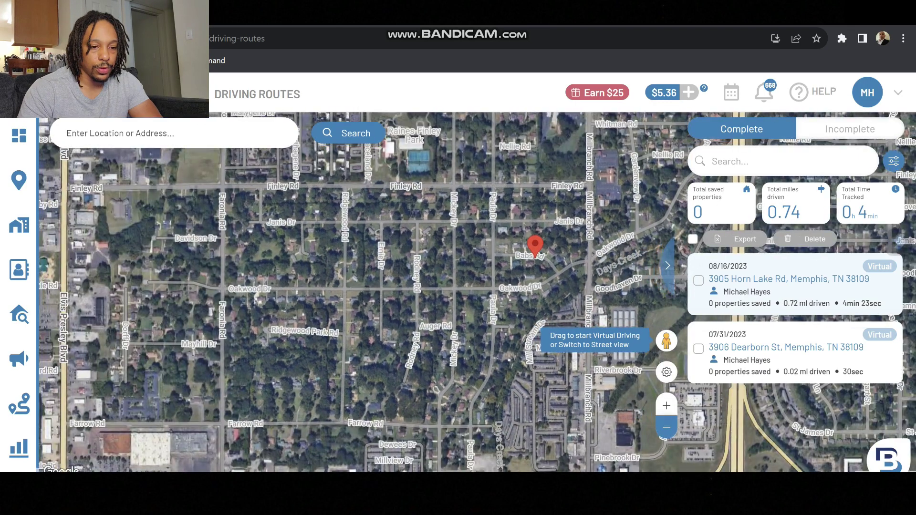
# Step: Zoom in two levels and drop into street view on Western Park Dr
pyautogui.rightClick(661, 431)
pyautogui.press('Escape')
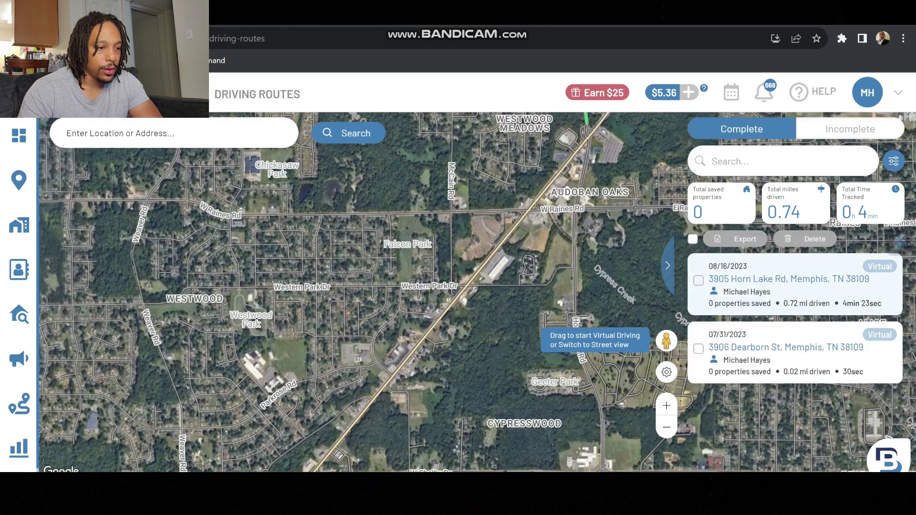
pyautogui.click(666, 405)
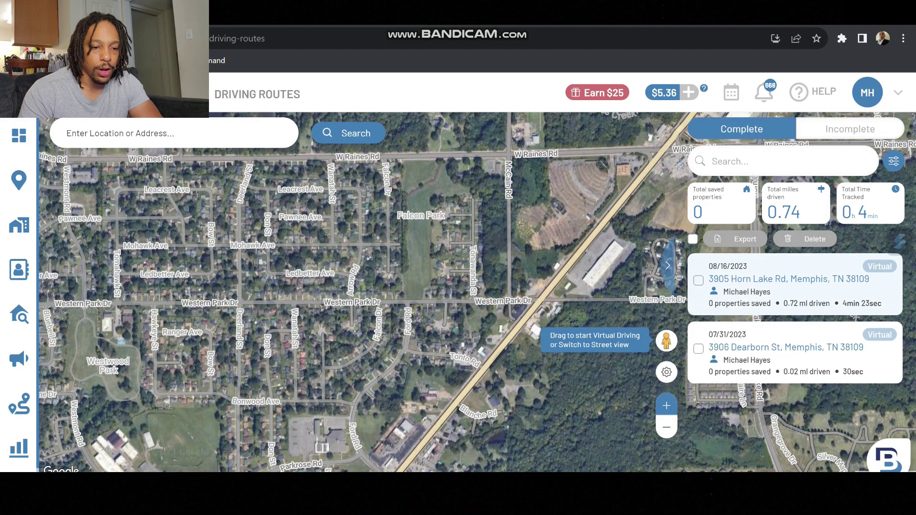
pyautogui.rightClick(664, 201)
pyautogui.press('Escape')
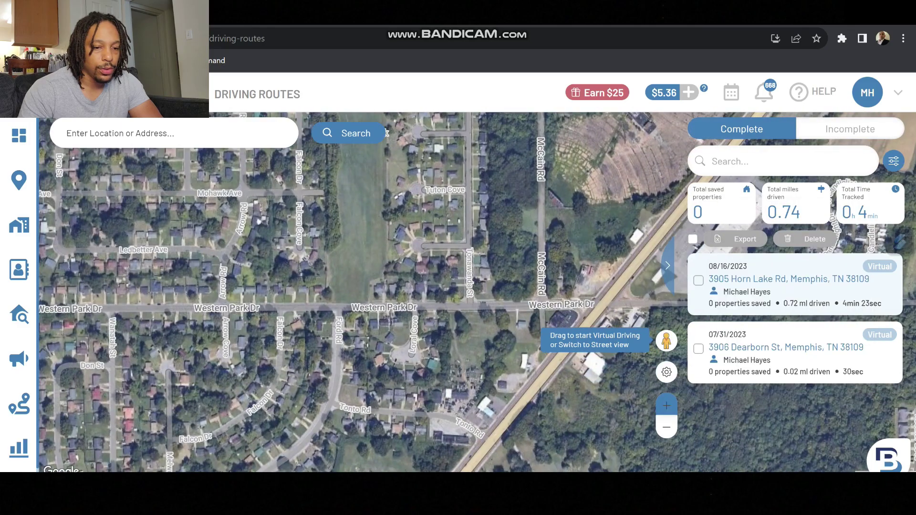
pyautogui.click(666, 406)
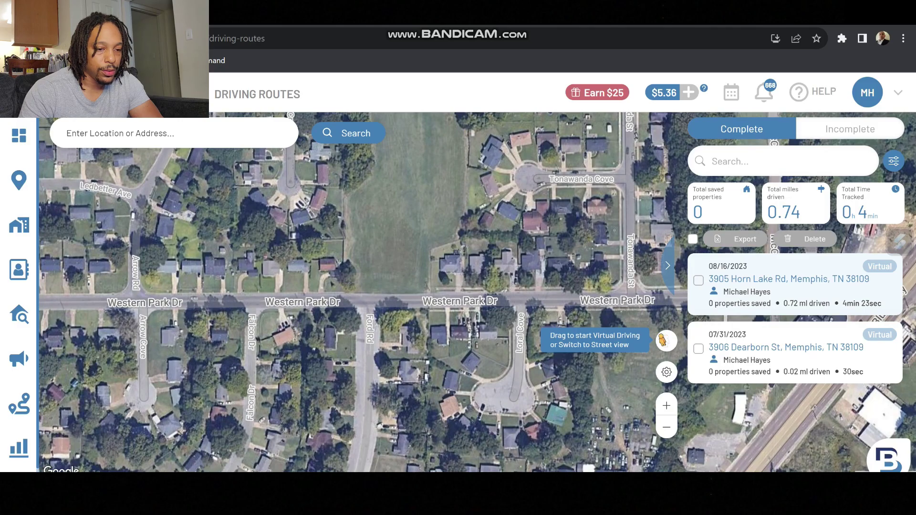
pyautogui.moveTo(663, 341); pyautogui.dragTo(424, 281)
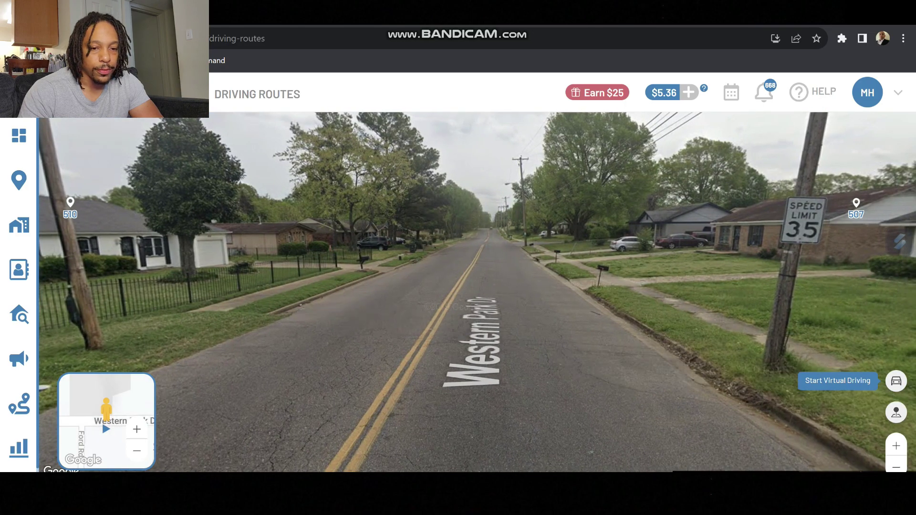
# Step: Start virtual driving down Western Park Dr
pyautogui.click(896, 380)
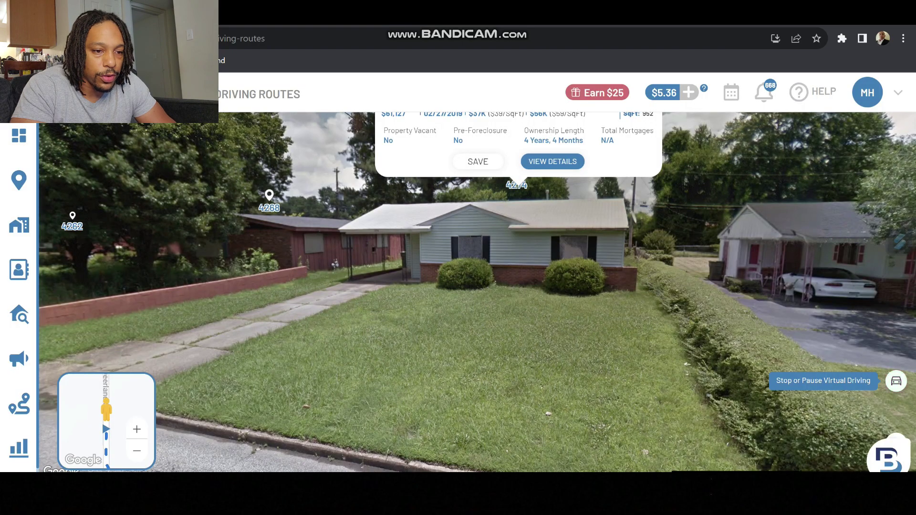
pyautogui.click(552, 161)
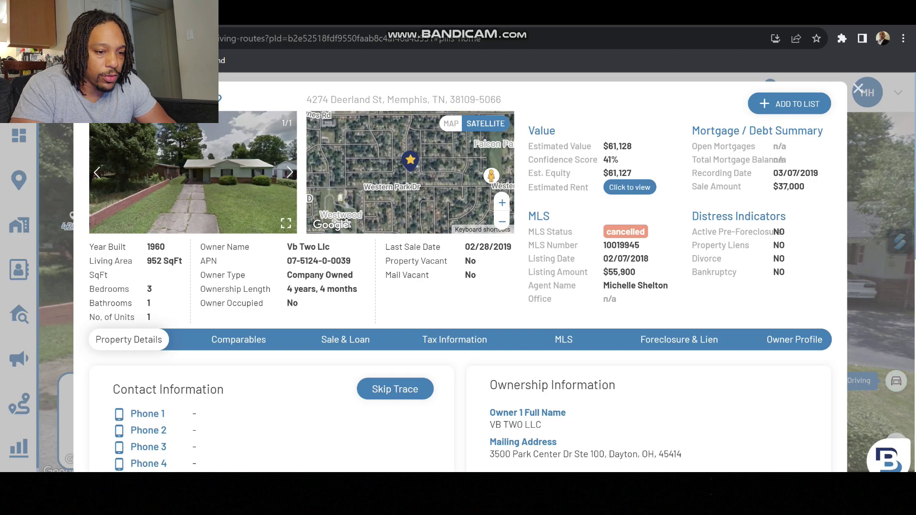
pyautogui.scroll(-1, 460, 272)
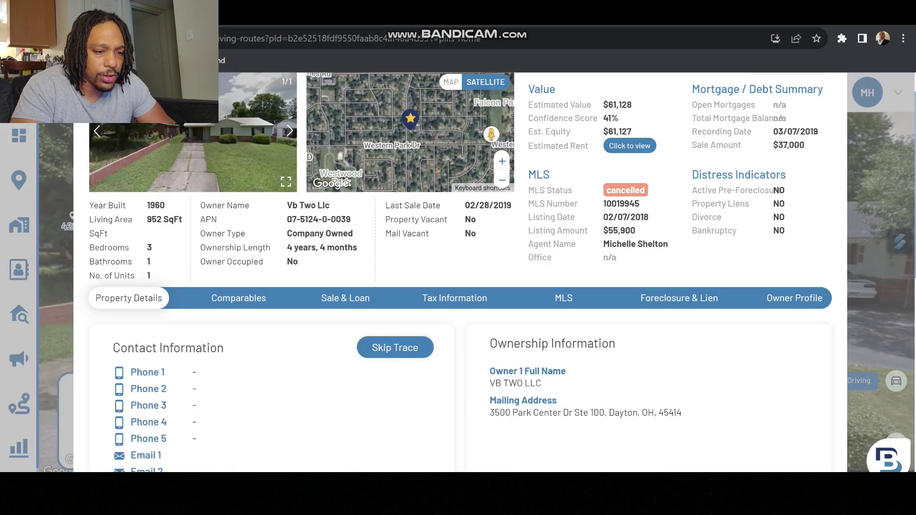
pyautogui.scroll(1, 460, 272)
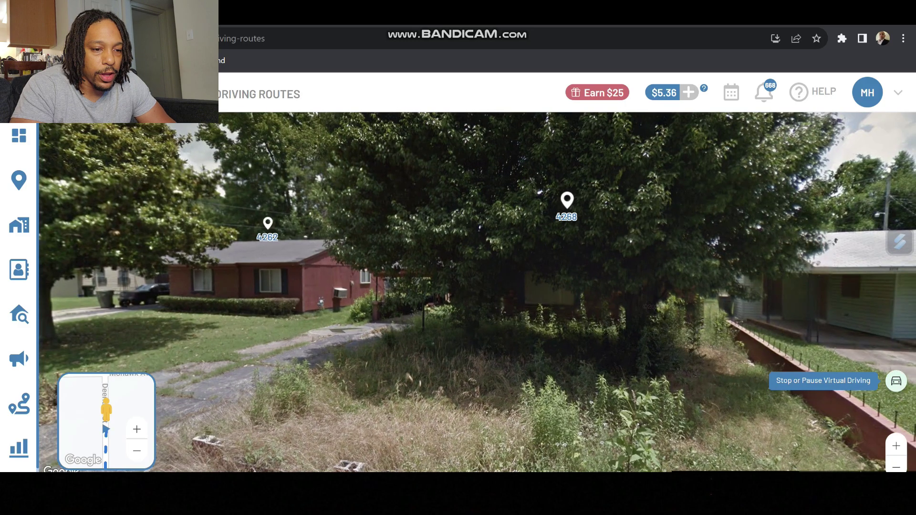
pyautogui.click(565, 209)
pyautogui.click(565, 168)
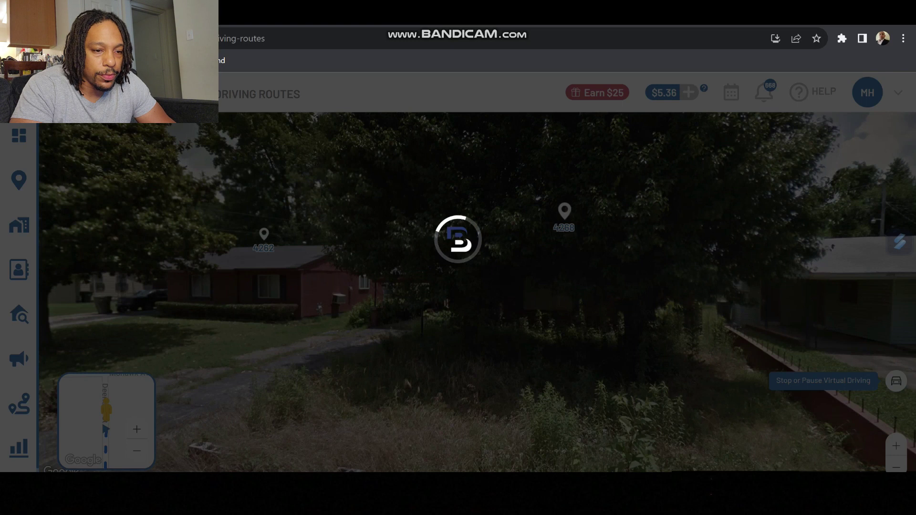
pyautogui.click(600, 205)
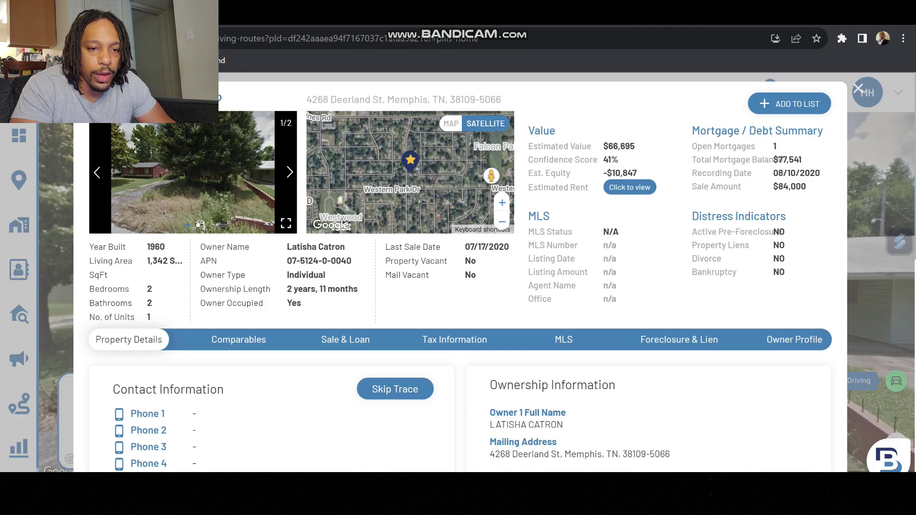
pyautogui.click(789, 104)
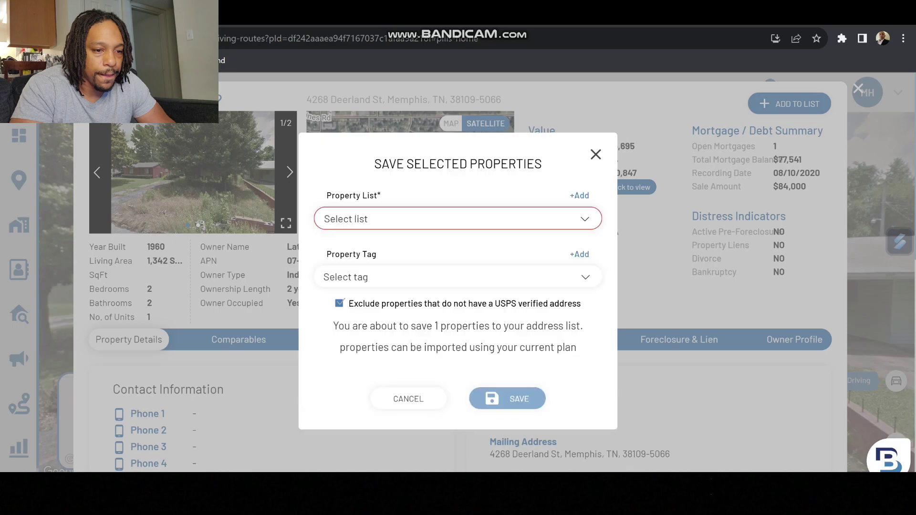
pyautogui.click(458, 219)
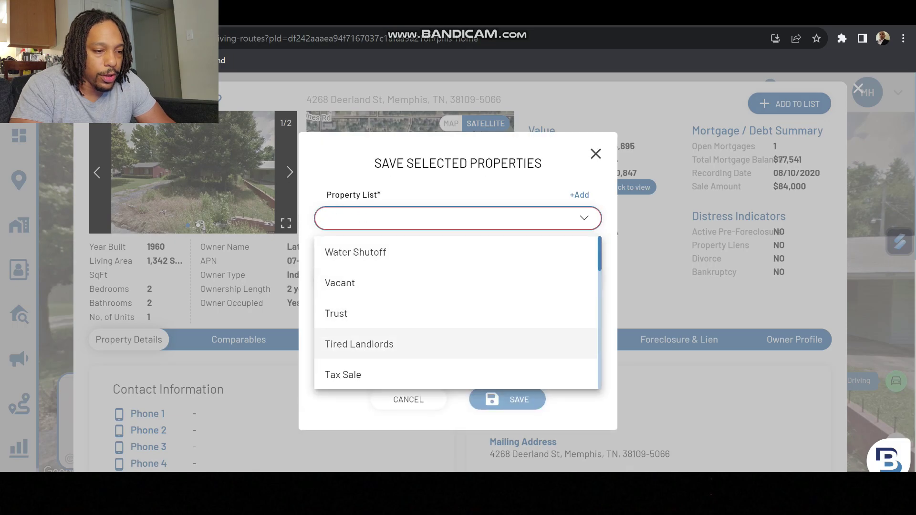
pyautogui.scroll(-3, 455, 329)
pyautogui.scroll(-4, 353, 330)
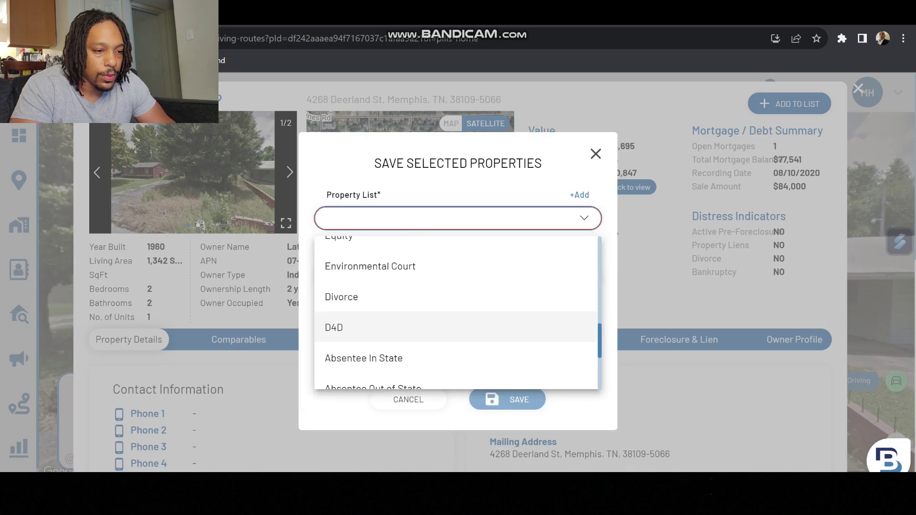
pyautogui.click(353, 326)
pyautogui.click(453, 276)
pyautogui.write('8/16')
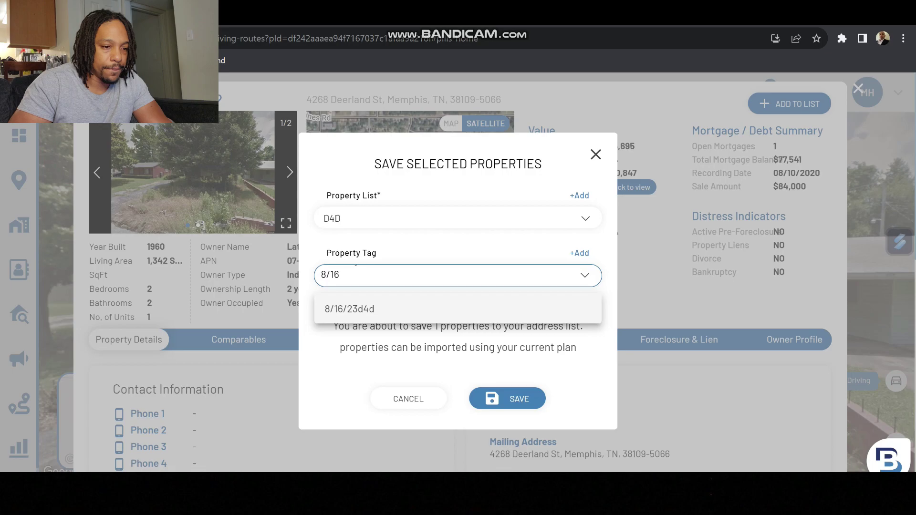
pyautogui.press('Return')
pyautogui.click(507, 399)
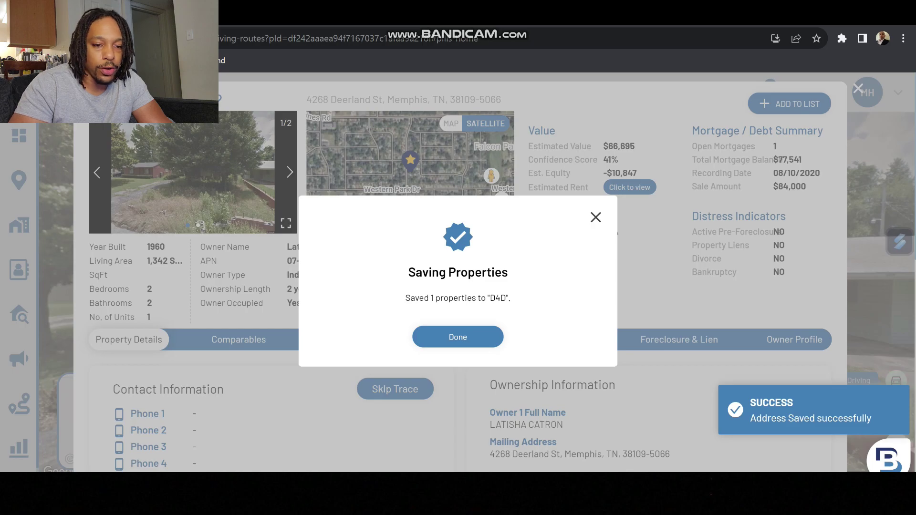
pyautogui.press('Return')
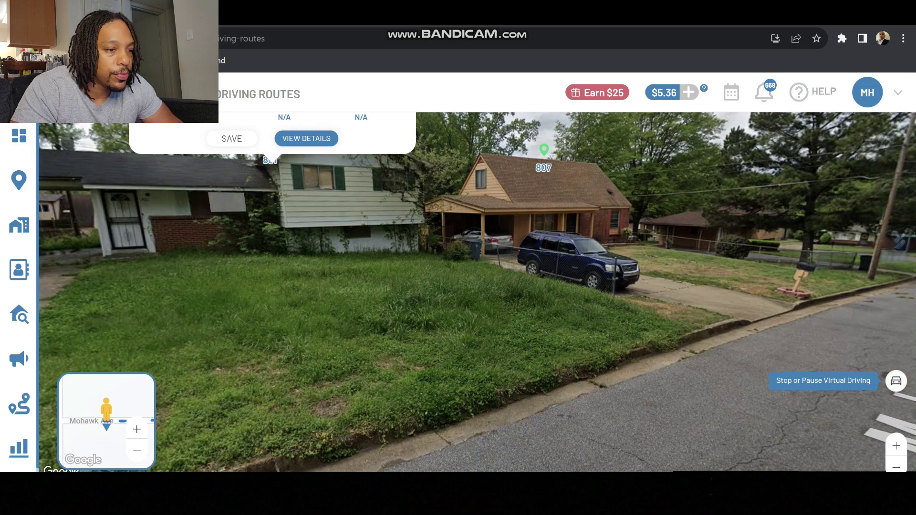
pyautogui.click(306, 138)
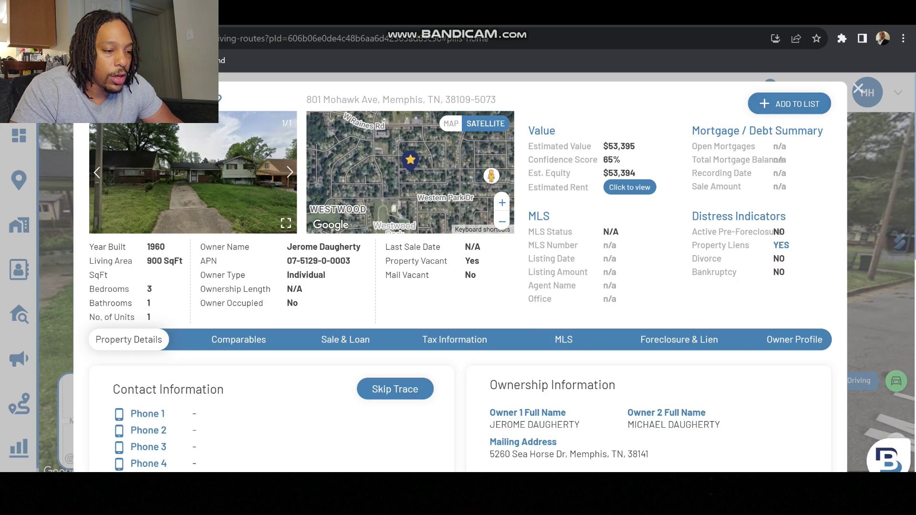
pyautogui.scroll(-2, 460, 272)
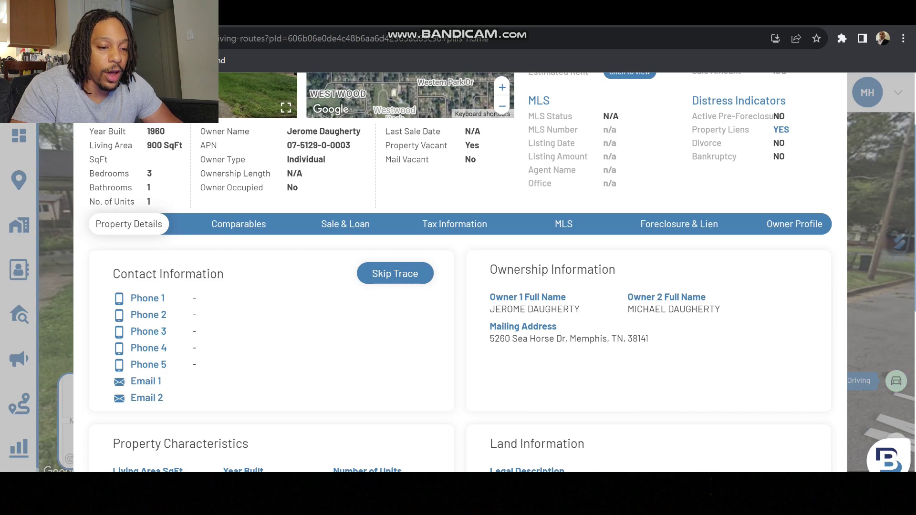
pyautogui.scroll(3, 458, 272)
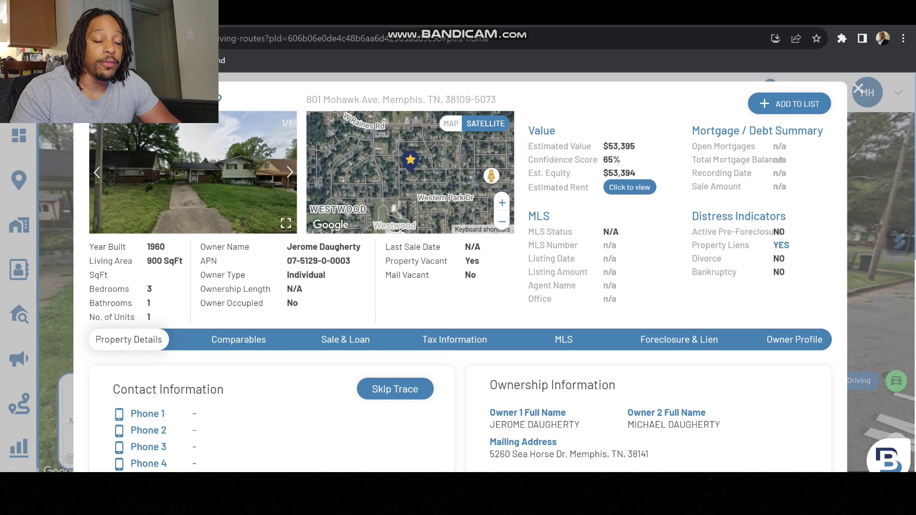
pyautogui.click(789, 103)
pyautogui.write('D4')
pyautogui.press('Return')
pyautogui.click(448, 277)
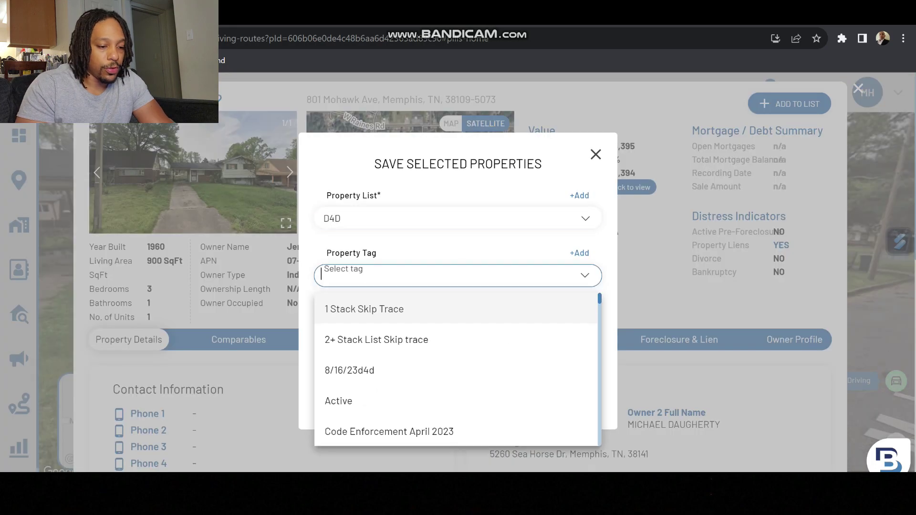
pyautogui.write('d4d')
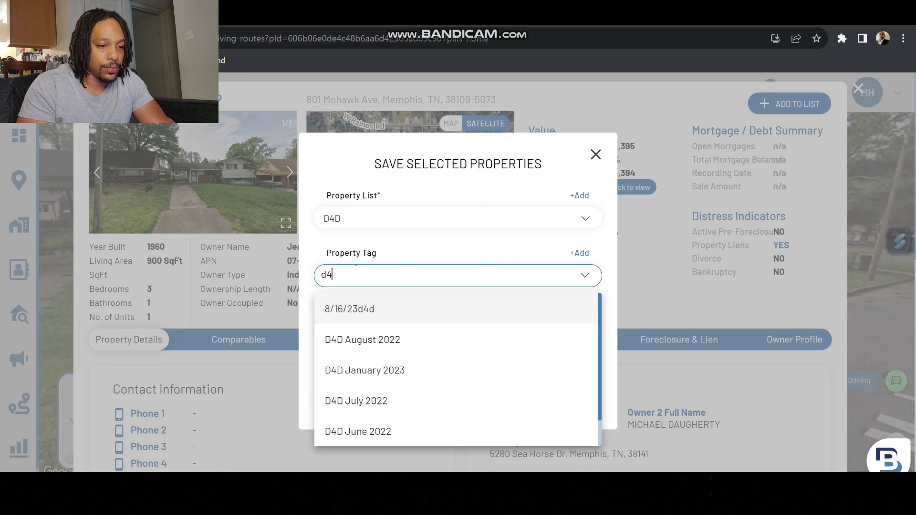
pyautogui.press('Return')
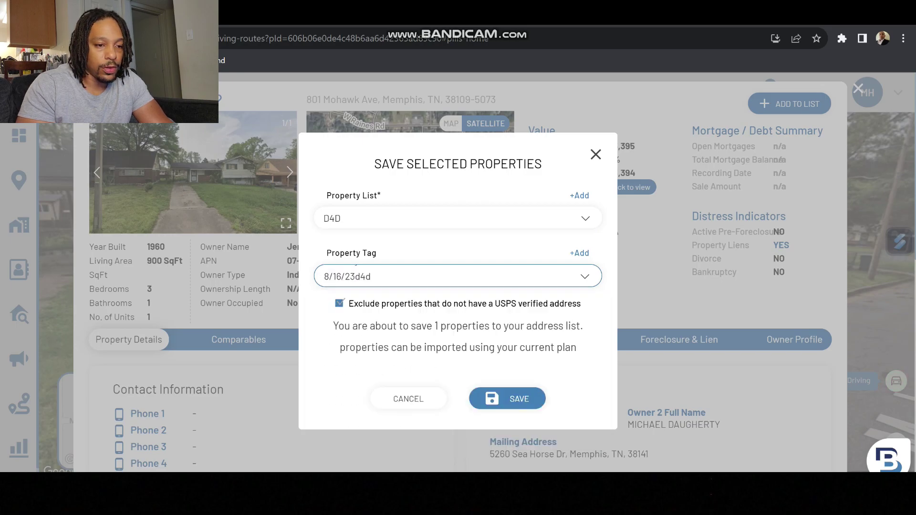
pyautogui.click(507, 399)
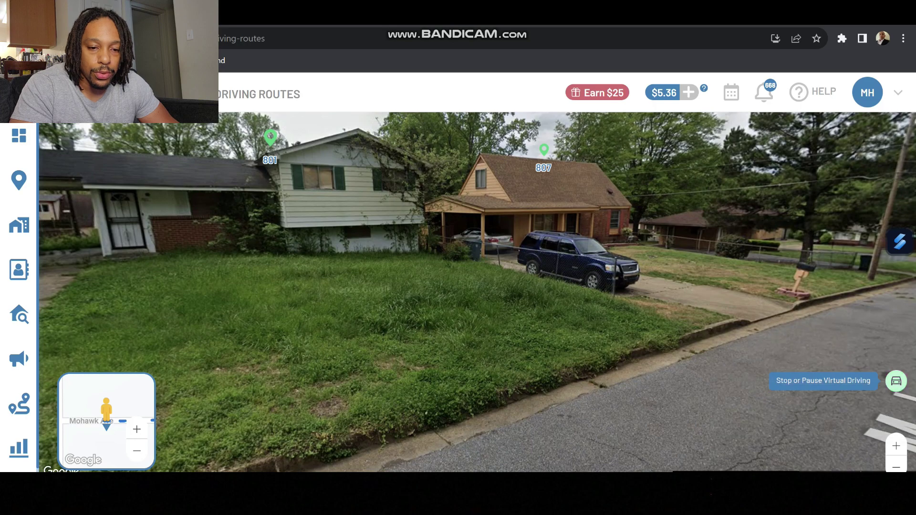
# Step: Stop and save the virtual drive, then dismiss the Congrats summary
pyautogui.click(895, 380)
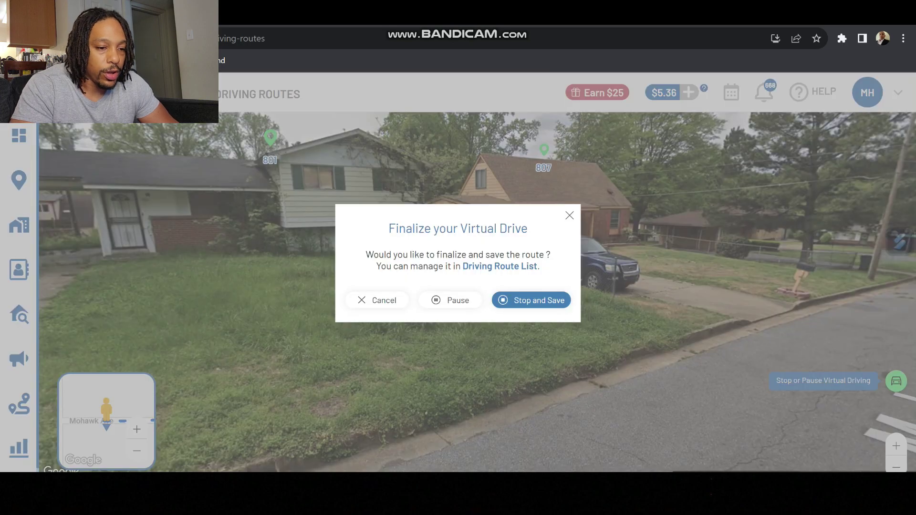
pyautogui.click(530, 300)
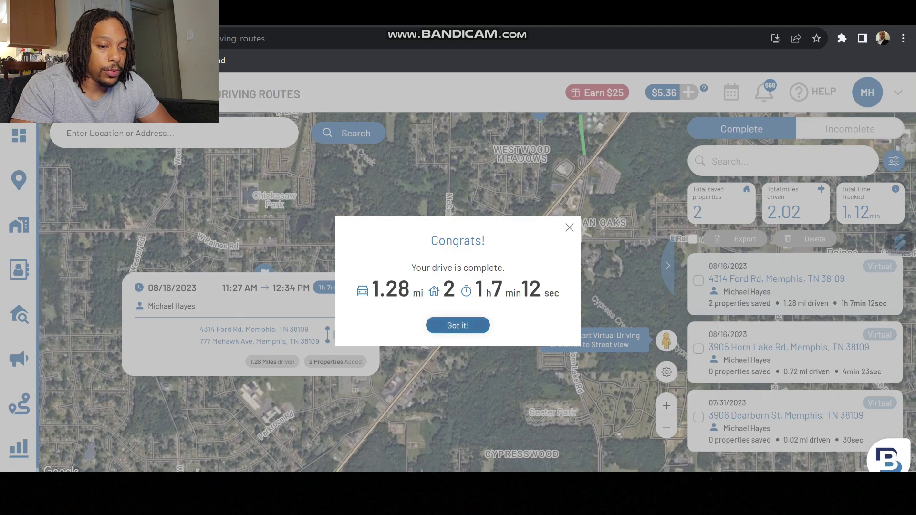
pyautogui.click(457, 325)
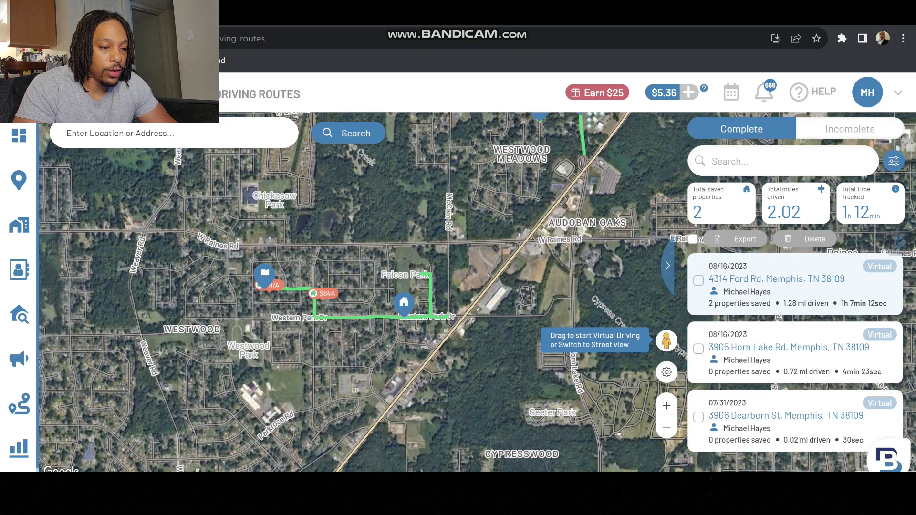
pyautogui.moveTo(324, 293)
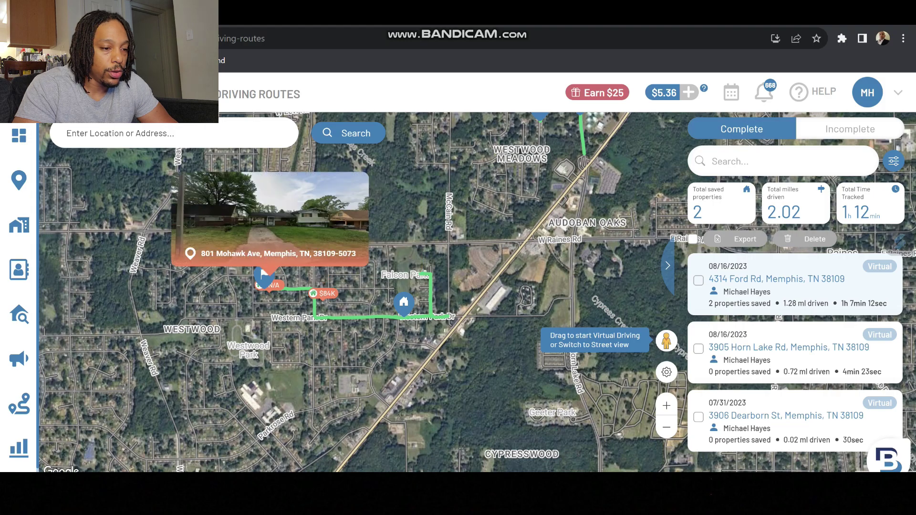
pyautogui.click(324, 293)
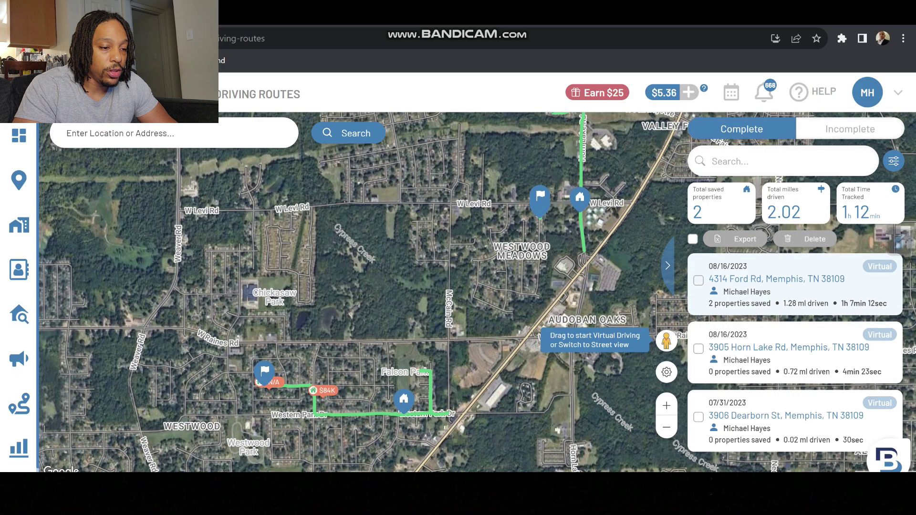
pyautogui.click(326, 390)
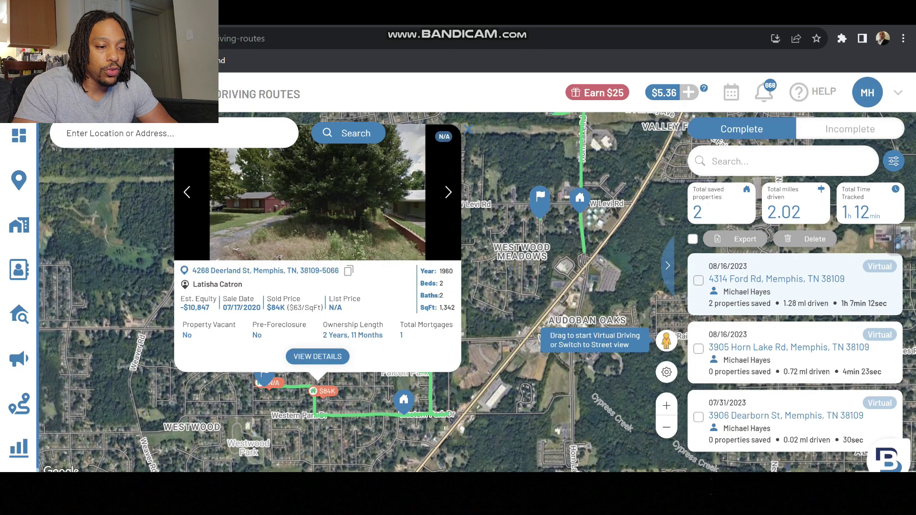